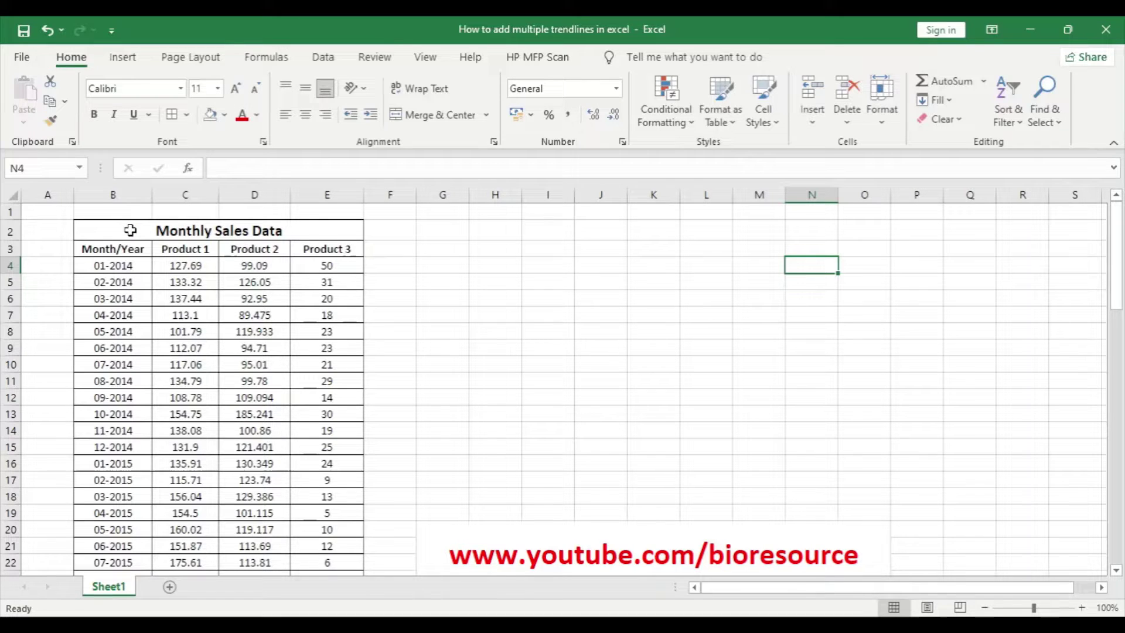
Trial-select the table headers, Month/Year dates and product sales columns, then clear the selection.
drag(130, 230, 289, 242)
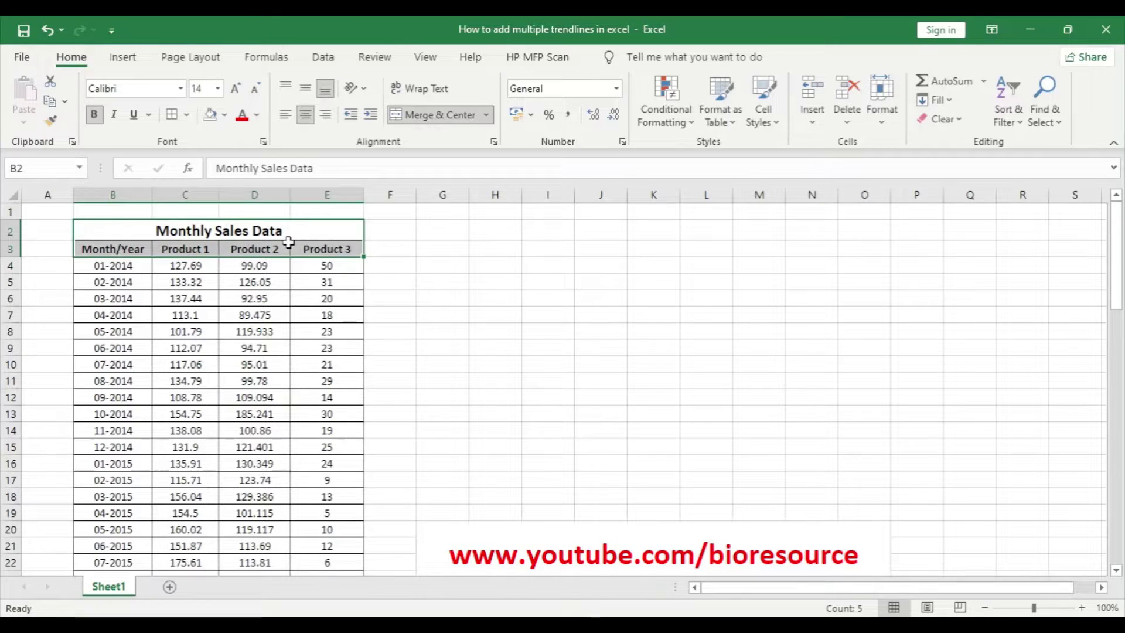
click(128, 251)
drag(129, 250, 133, 541)
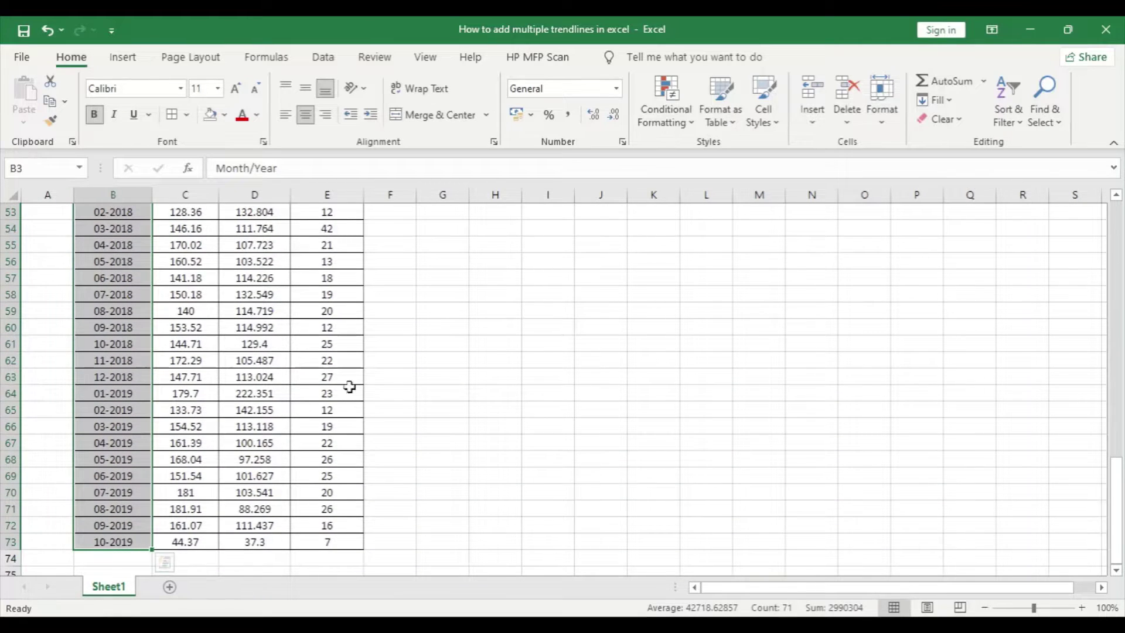
scroll(264, 246, up, 17)
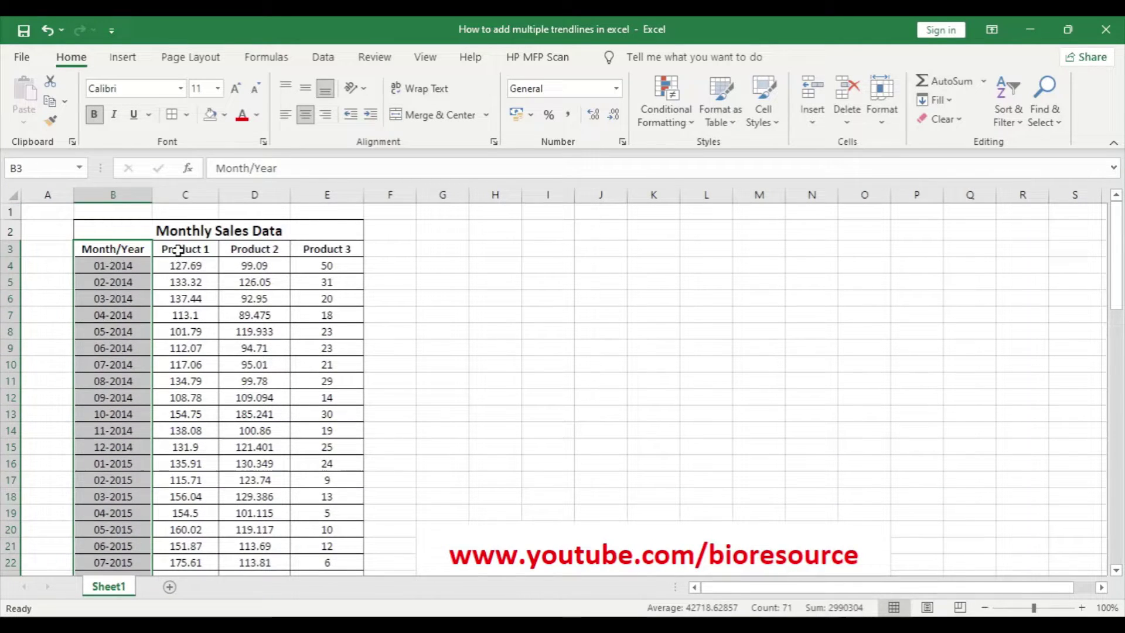
drag(178, 250, 328, 396)
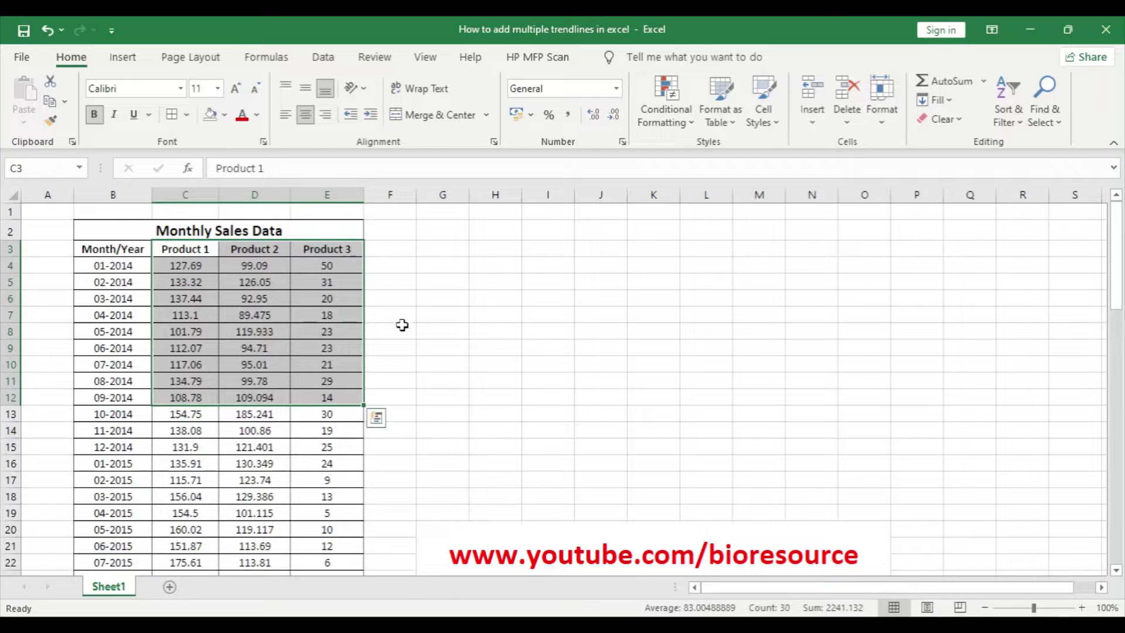
click(431, 302)
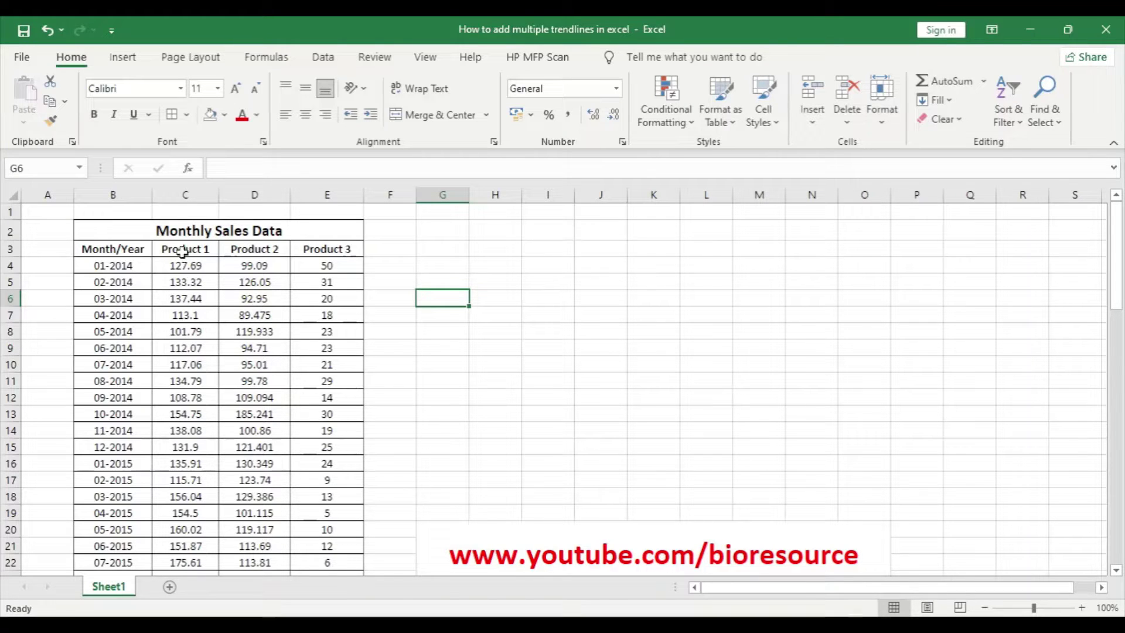
Select the Product 1 sales column, insert a plain Scatter chart, and drag it beside the table.
drag(185, 248, 193, 328)
drag(1116, 492, 1117, 222)
click(122, 62)
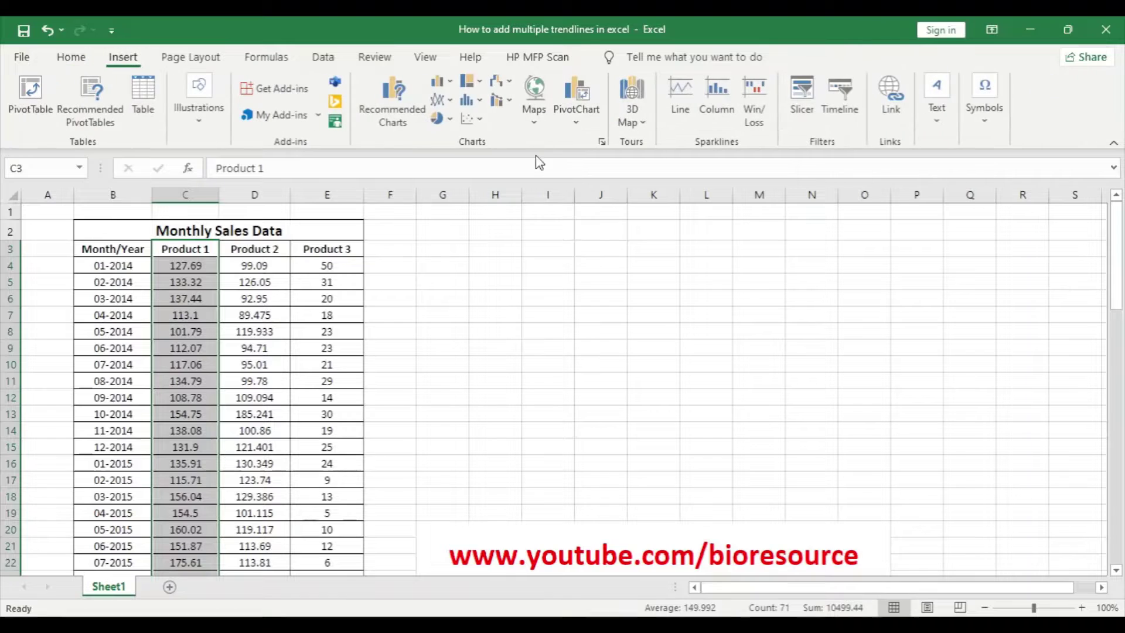
click(472, 119)
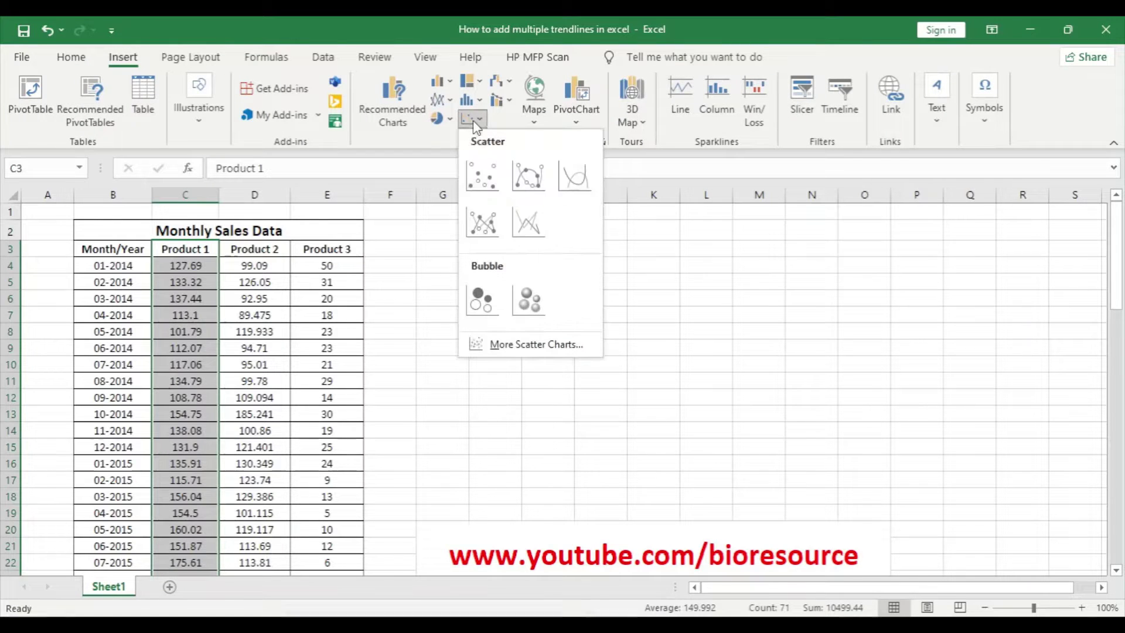
click(474, 184)
drag(615, 276, 672, 251)
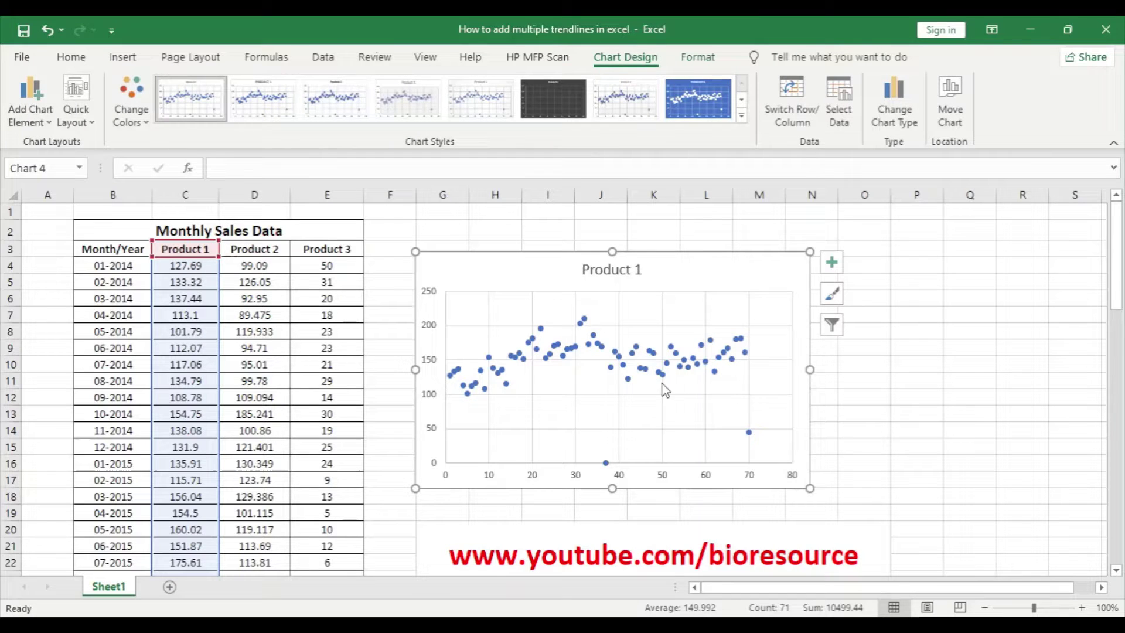
Add a linear trendline to Product 1 and move its equation y = 0.2018x + 142.83 near the title.
right_click(681, 369)
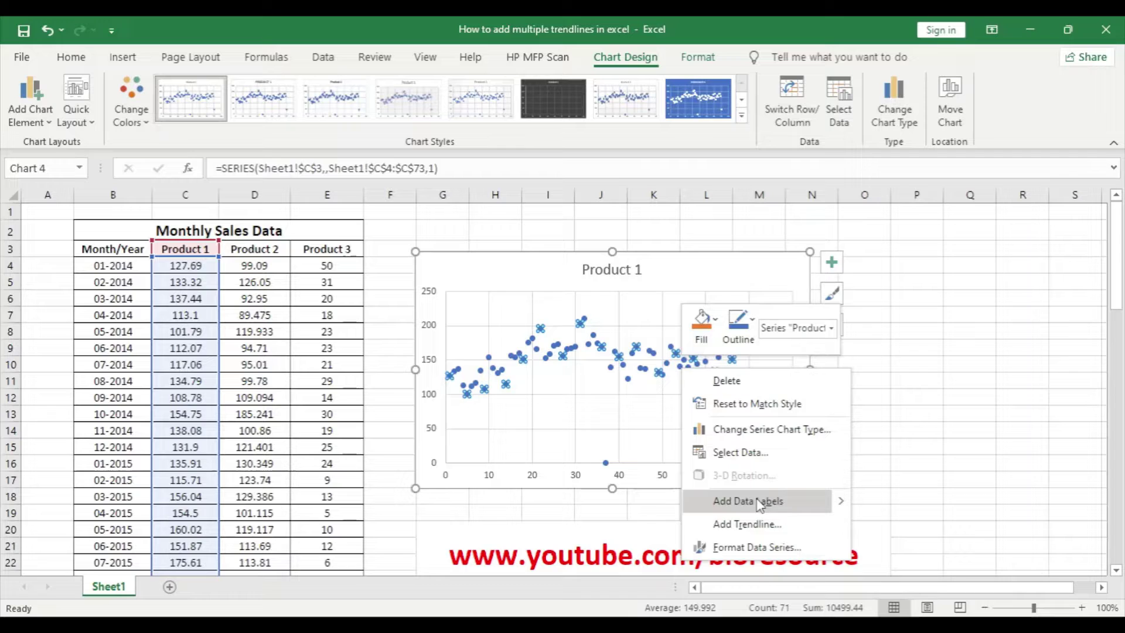
click(756, 524)
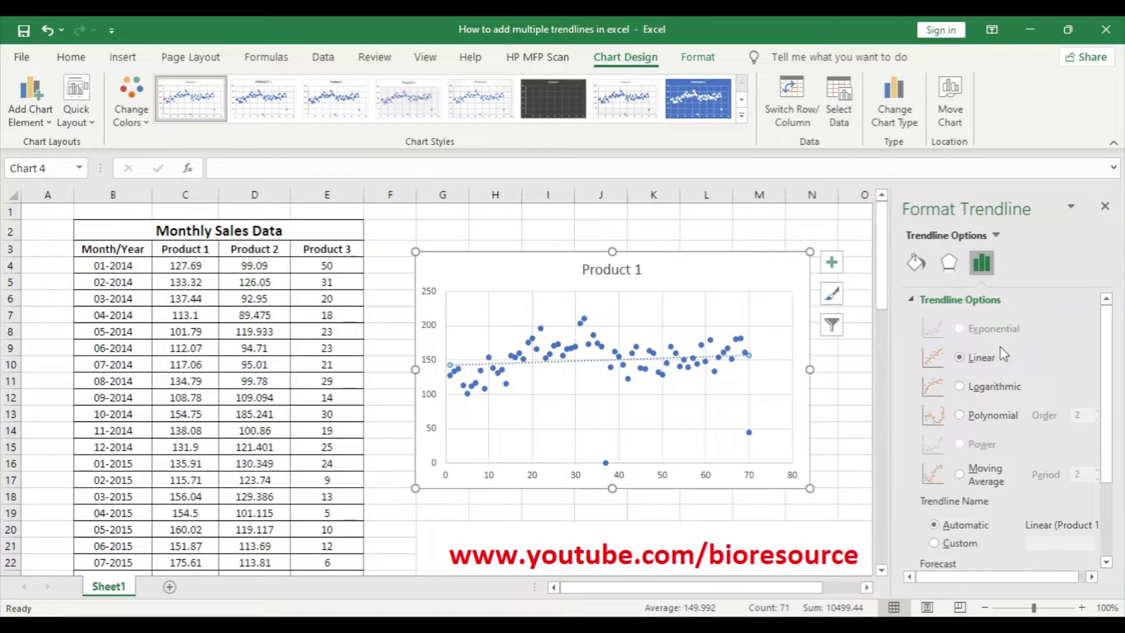
drag(1106, 373, 1106, 447)
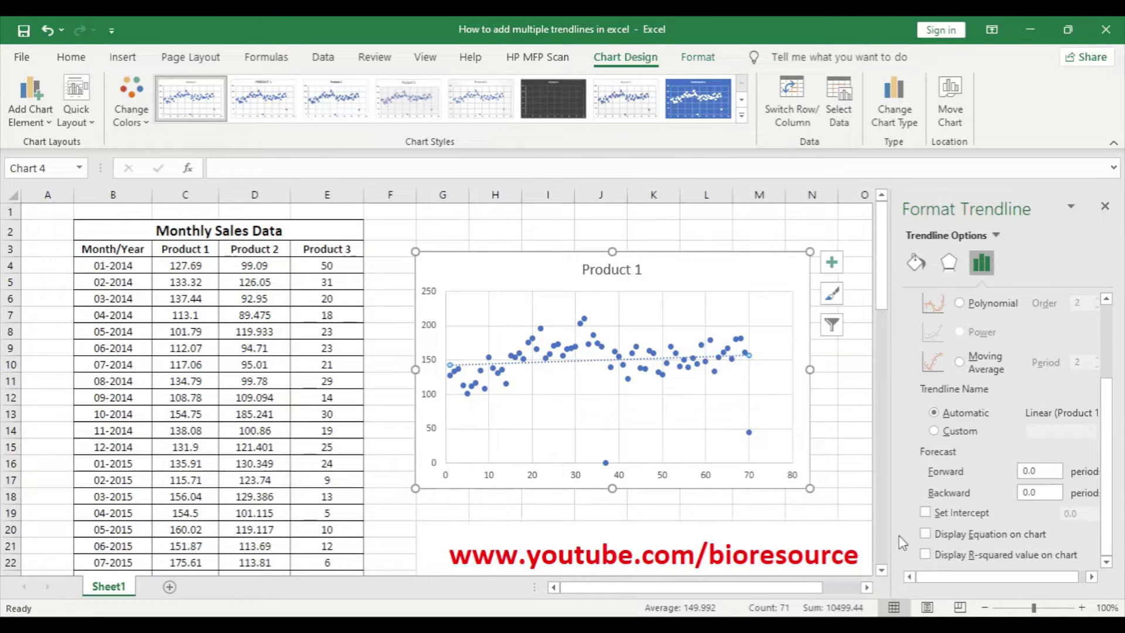
drag(713, 366, 766, 275)
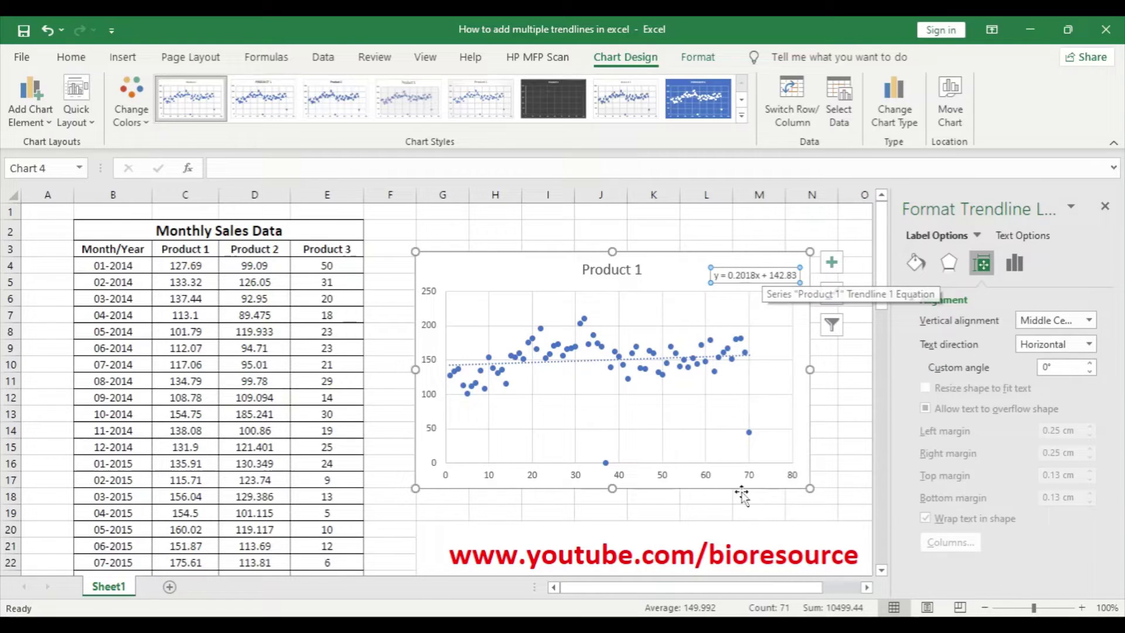
In Select Data, add a new series named from the Product 2 header (D3).
right_click(655, 404)
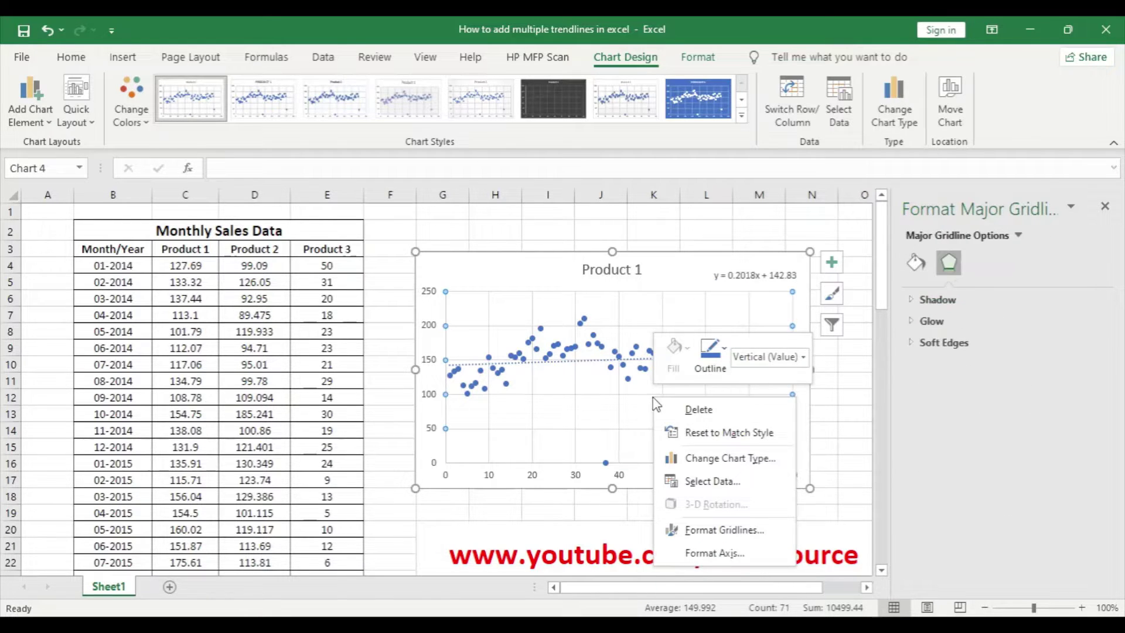
click(706, 478)
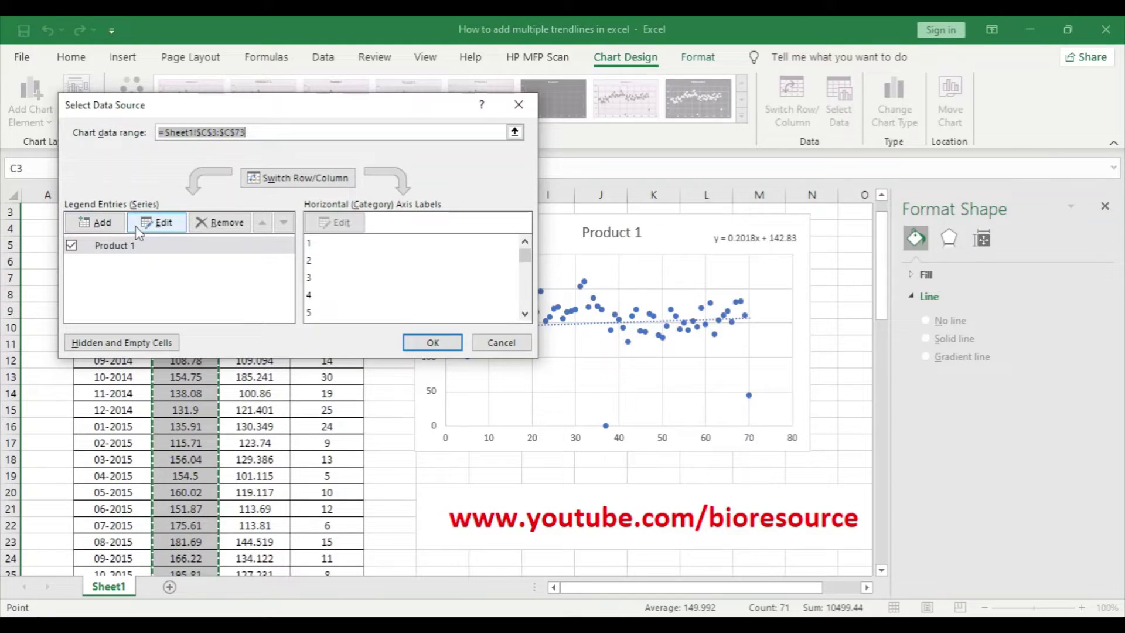
click(101, 223)
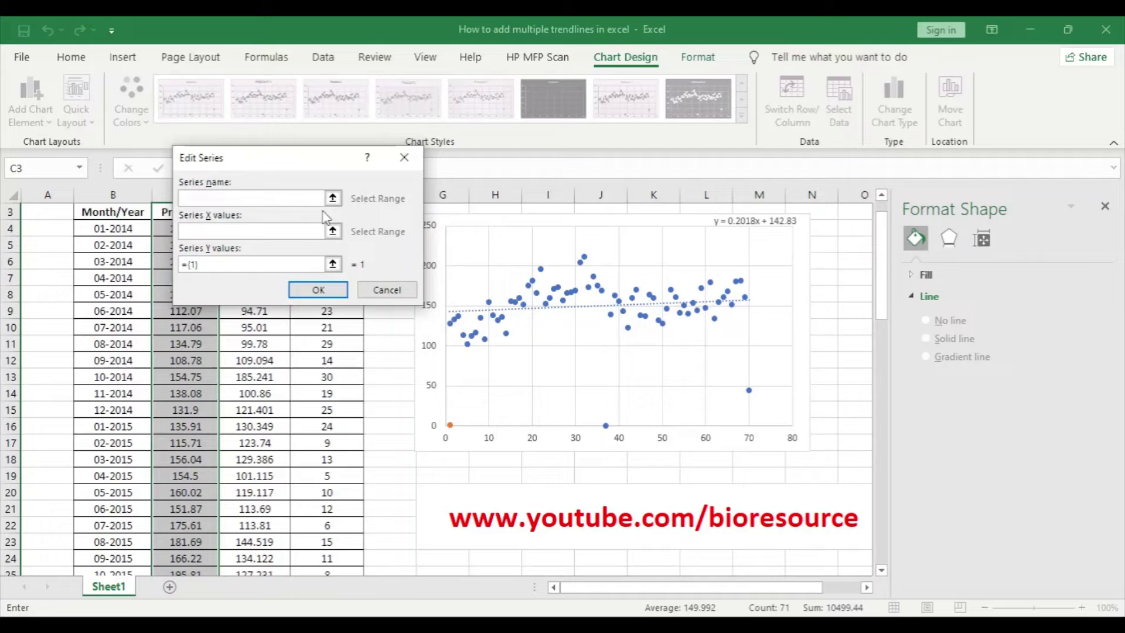
click(332, 199)
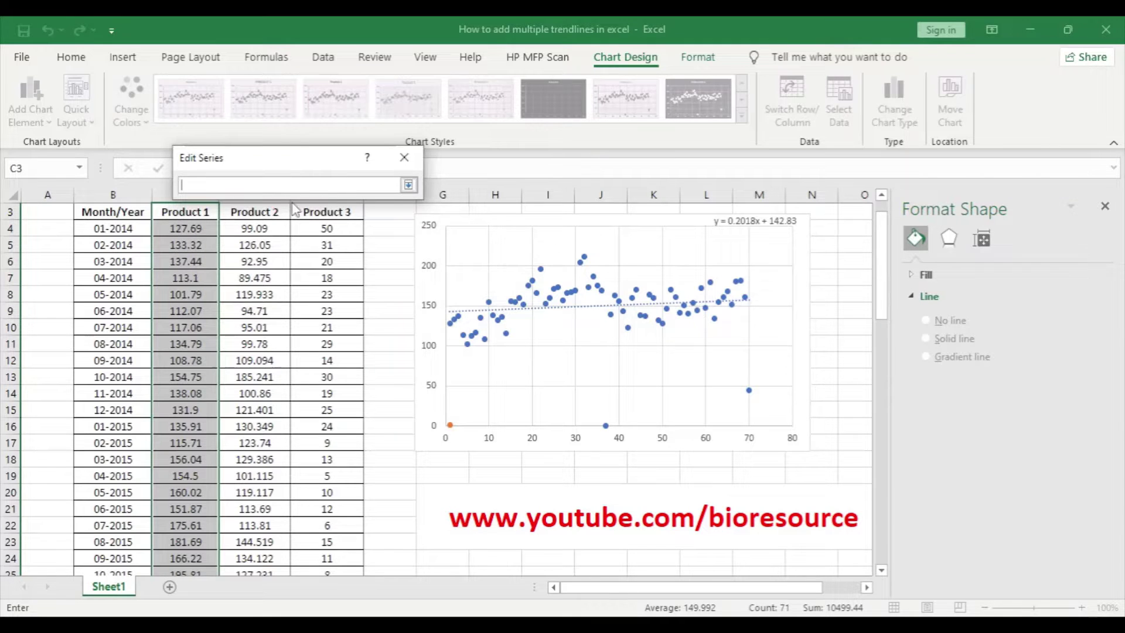
click(240, 212)
click(409, 185)
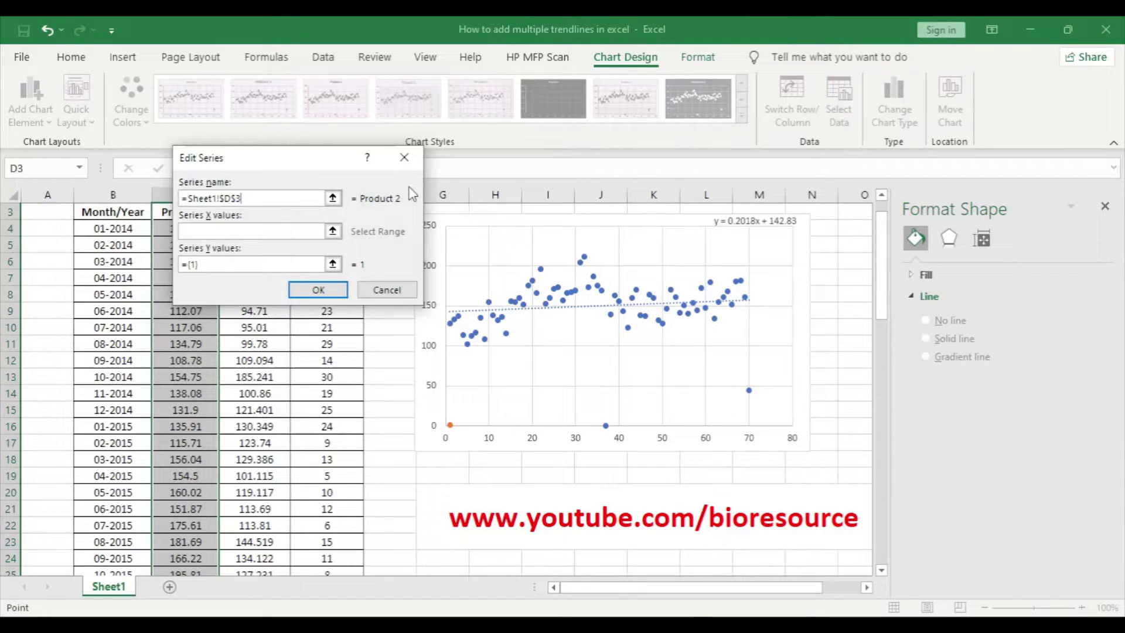
Set the new series' X values to dates B4:B73 and Y values to D4:D73, then confirm.
click(331, 232)
drag(126, 235, 117, 542)
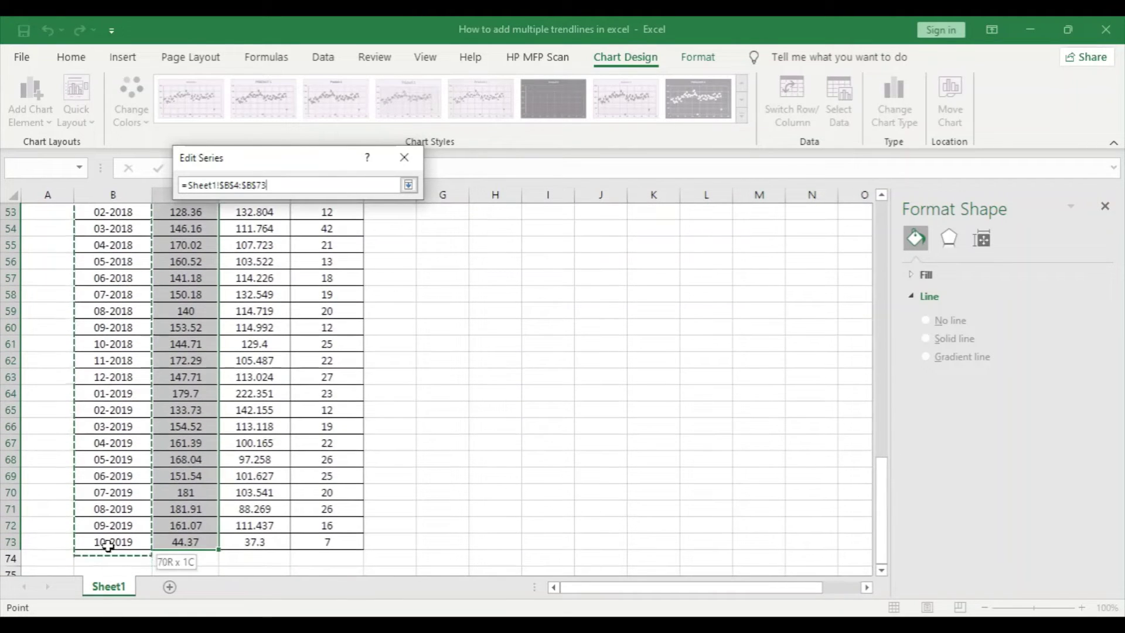
click(409, 185)
key(Tab)
click(333, 264)
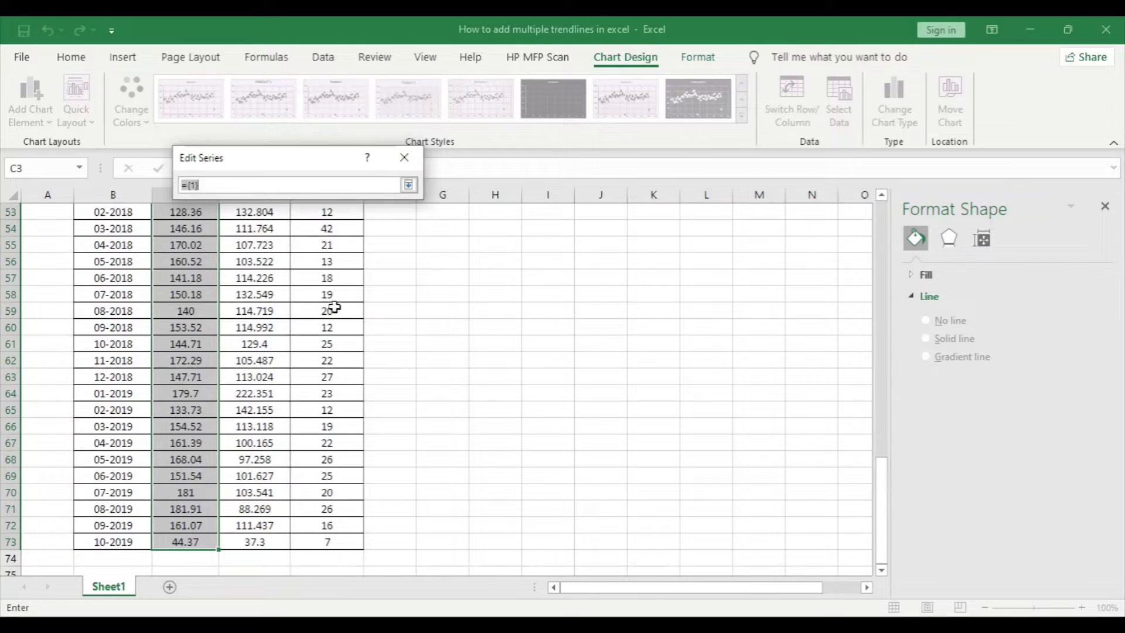
scroll(339, 317, up, 17)
drag(263, 266, 258, 563)
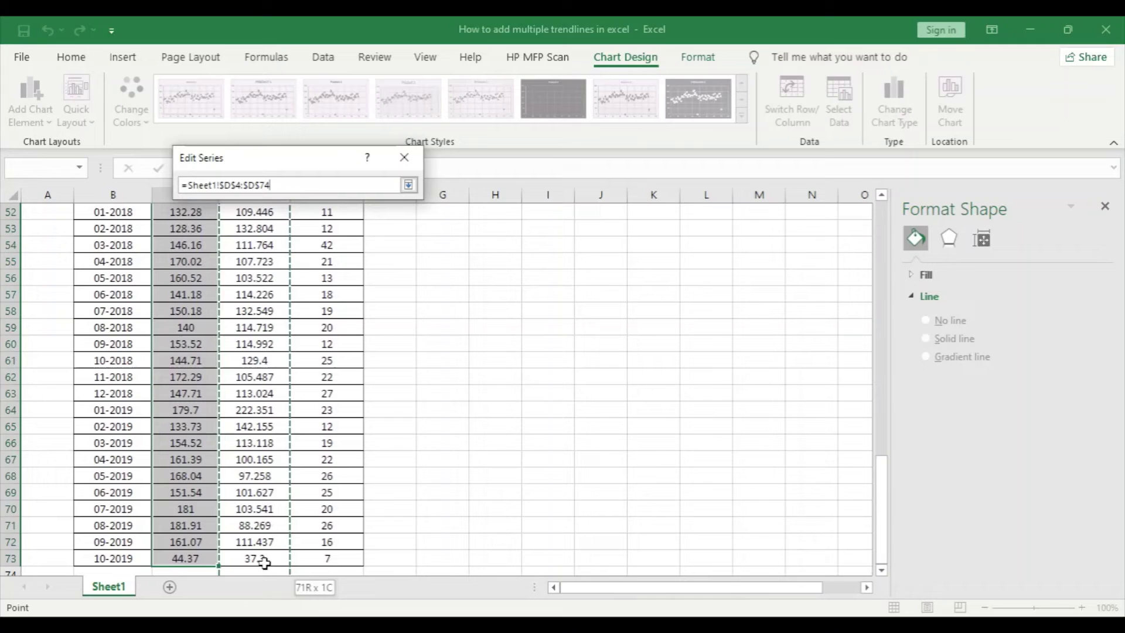
click(408, 185)
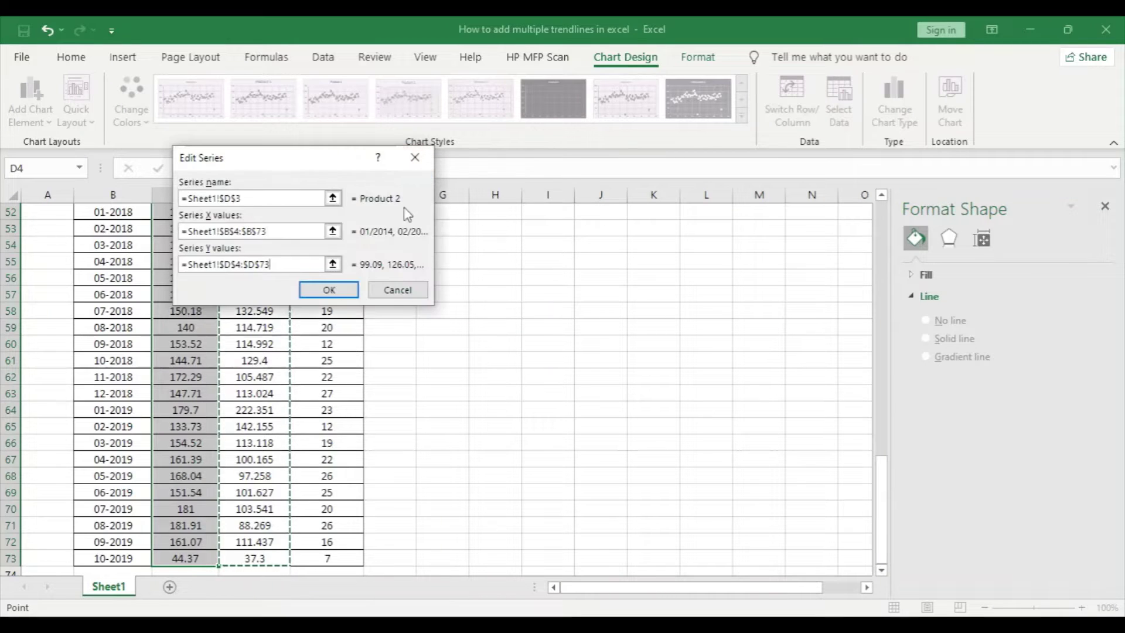
click(324, 290)
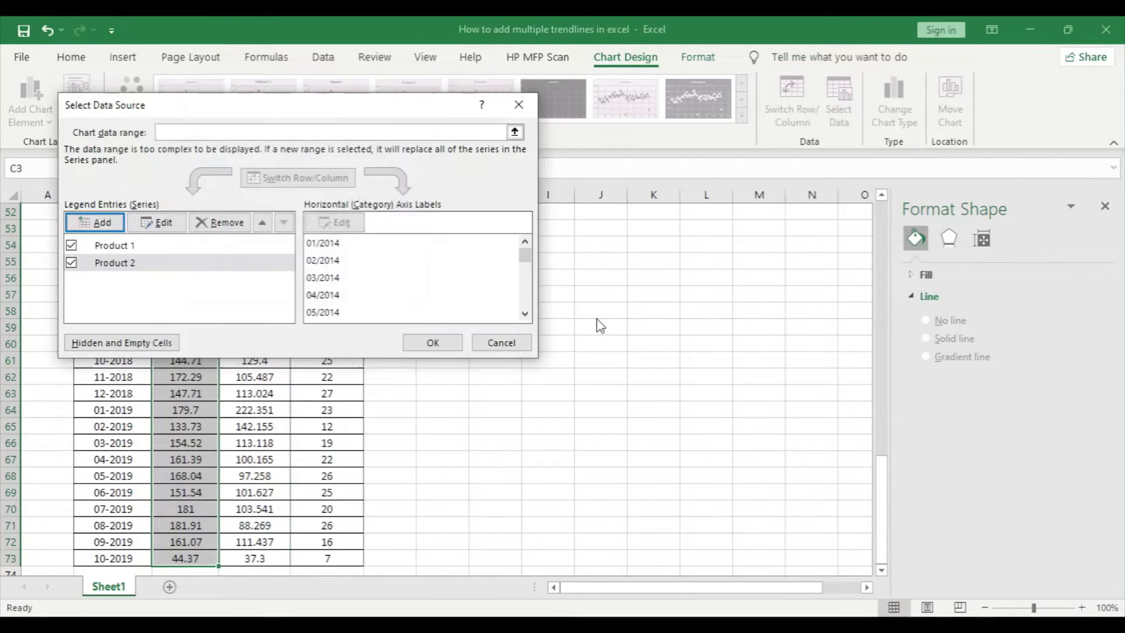
click(432, 343)
drag(882, 463, 881, 246)
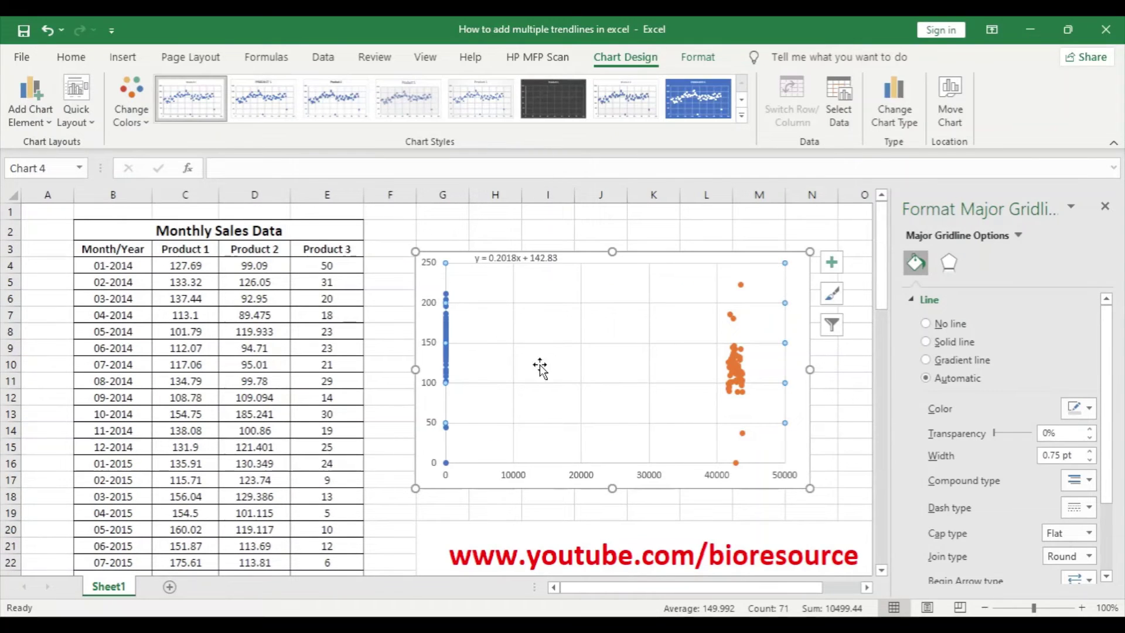
Edit the Product 1 series so its X values are the Month/Year dates $B$4:$B$73, and apply.
right_click(582, 476)
click(650, 367)
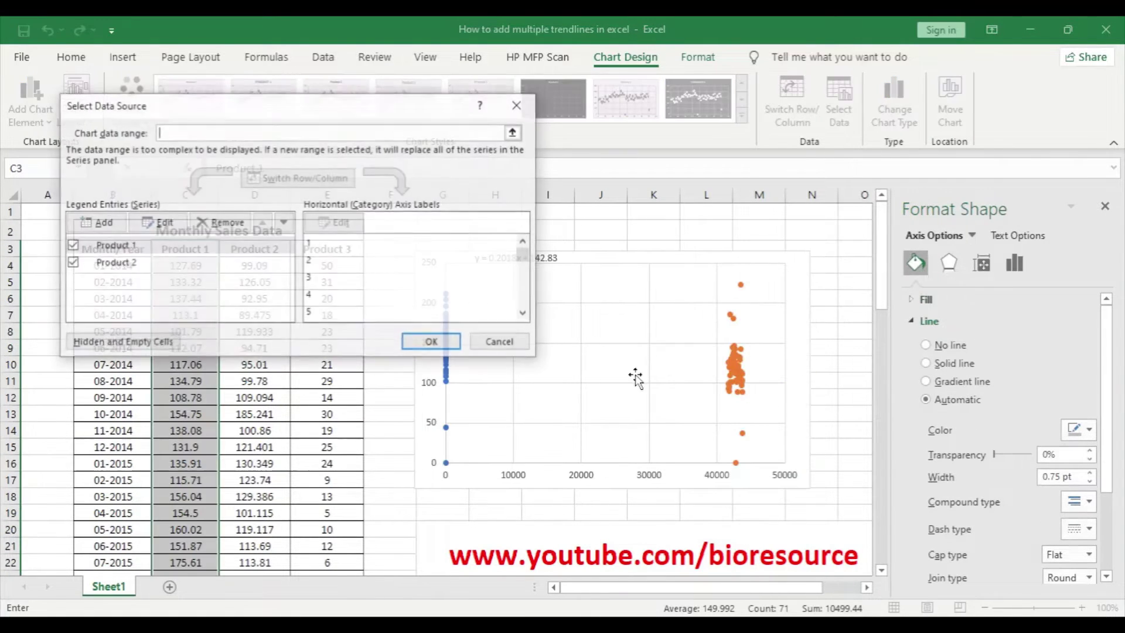
click(120, 246)
click(152, 226)
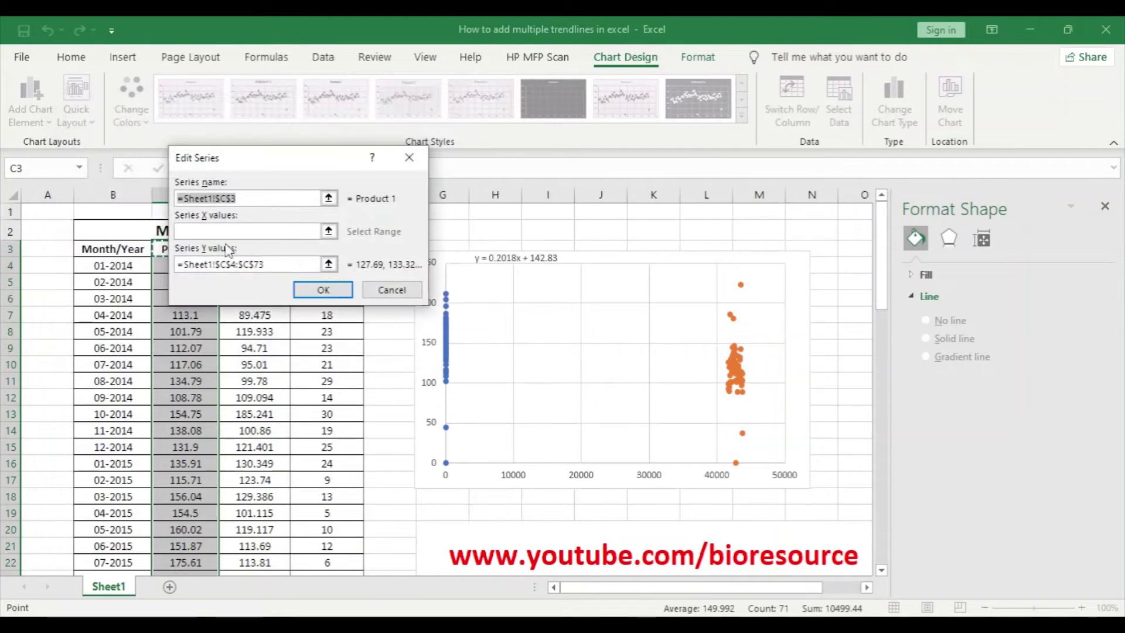
click(328, 229)
drag(113, 265, 118, 542)
click(413, 185)
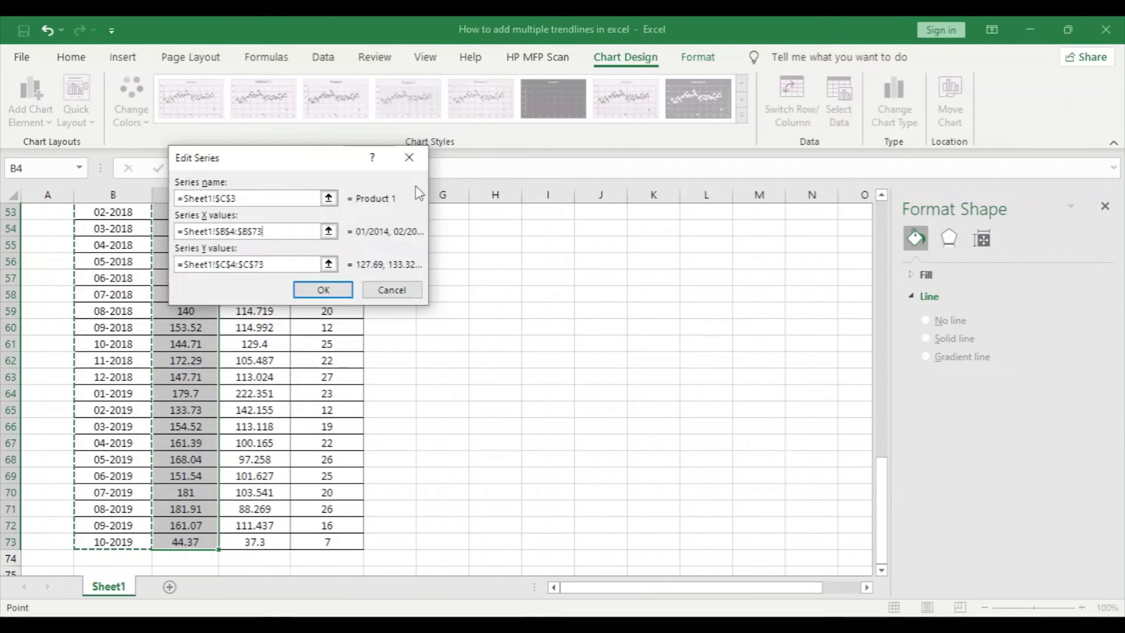
click(323, 290)
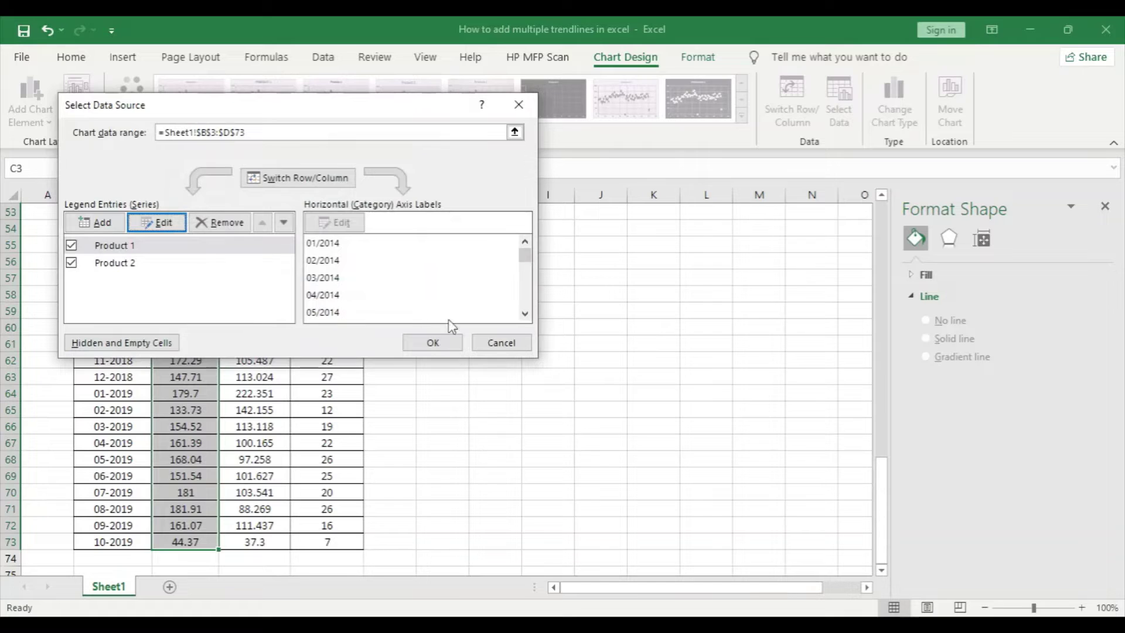
click(431, 344)
scroll(612, 240, up, 5)
scroll(612, 241, up, 12)
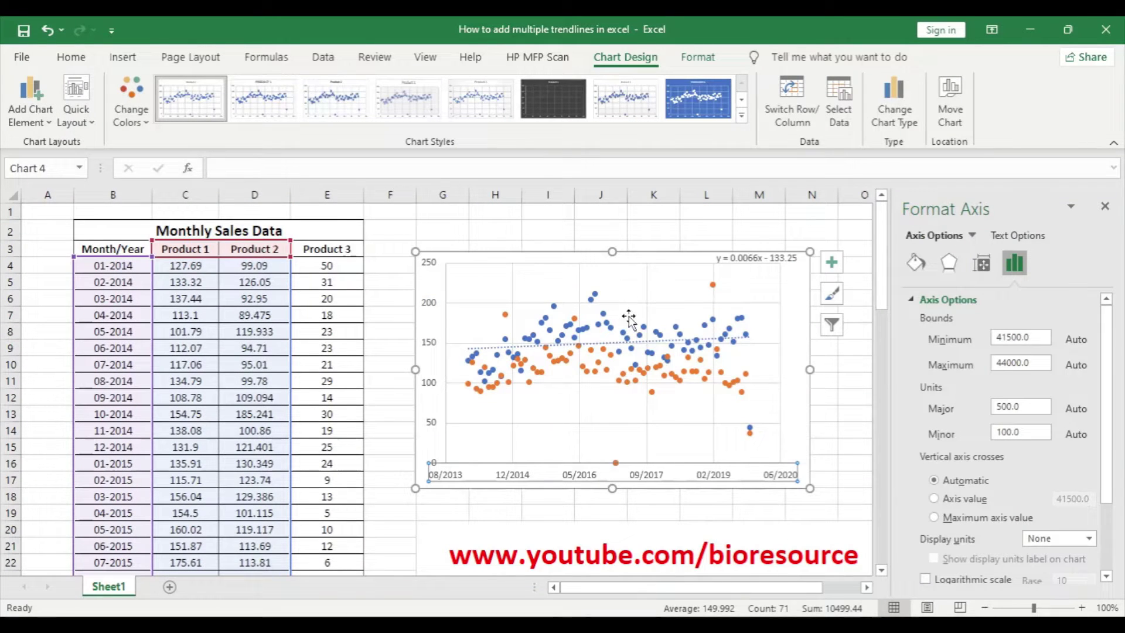
Add a linear trendline to Product 2 and place its equation y = -0.0043x + 300.73 under Product 1's.
right_click(635, 382)
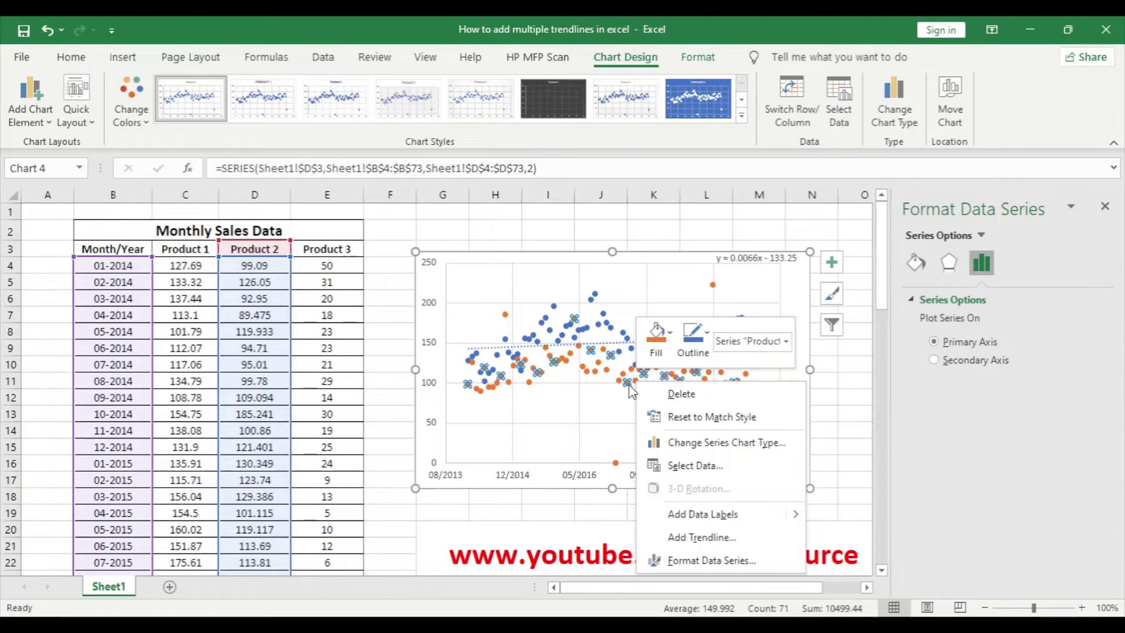
click(706, 537)
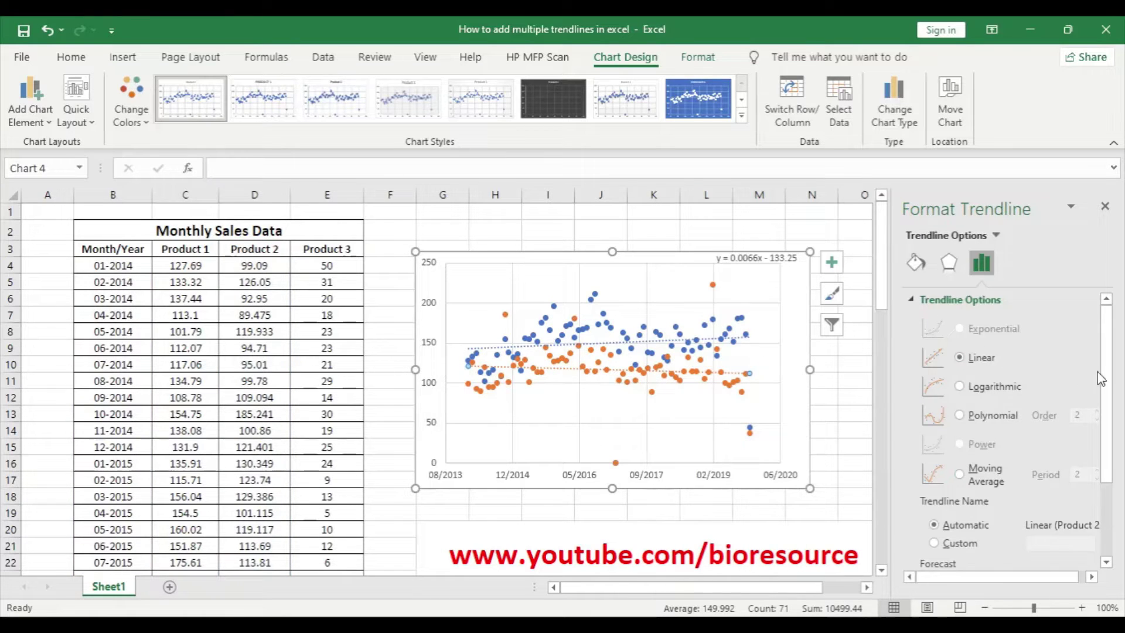
drag(1106, 377, 1106, 454)
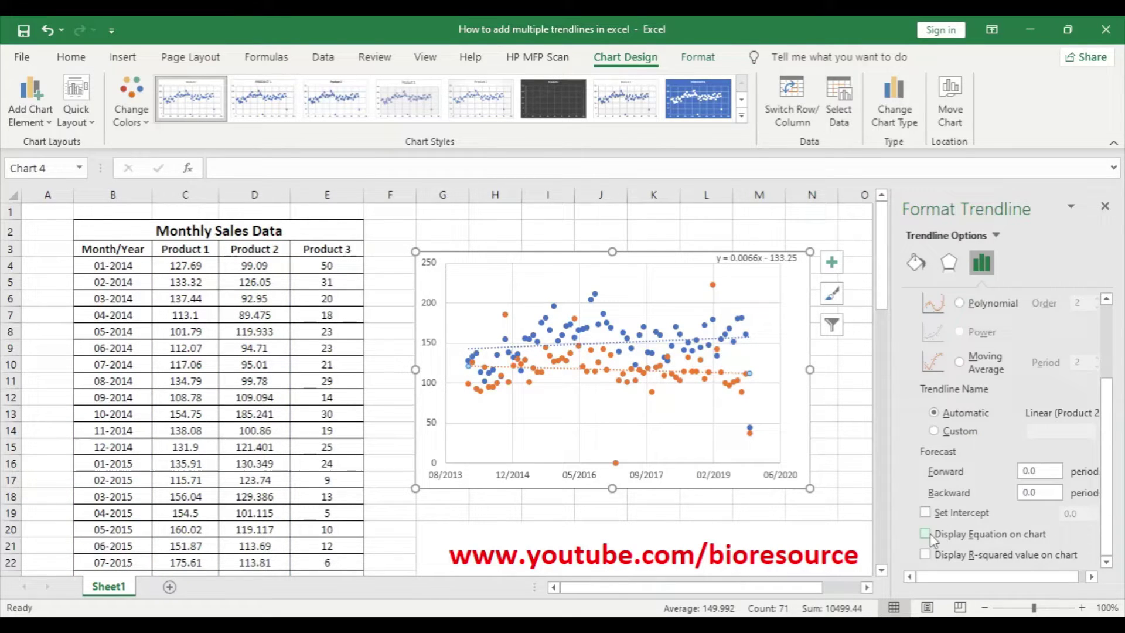
click(714, 370)
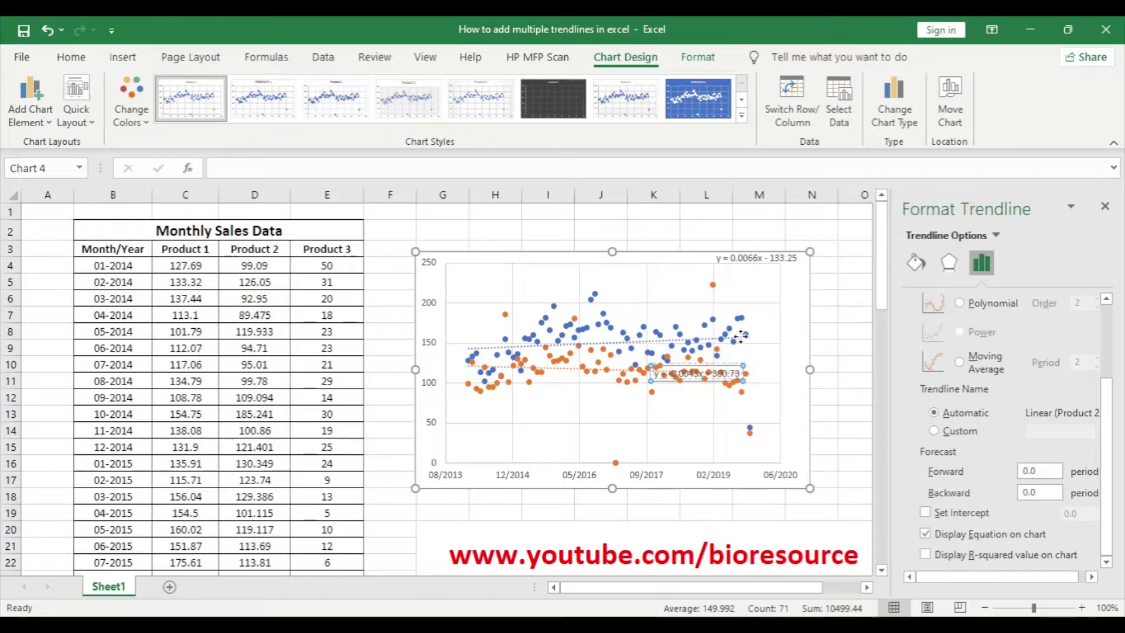
drag(767, 273, 770, 270)
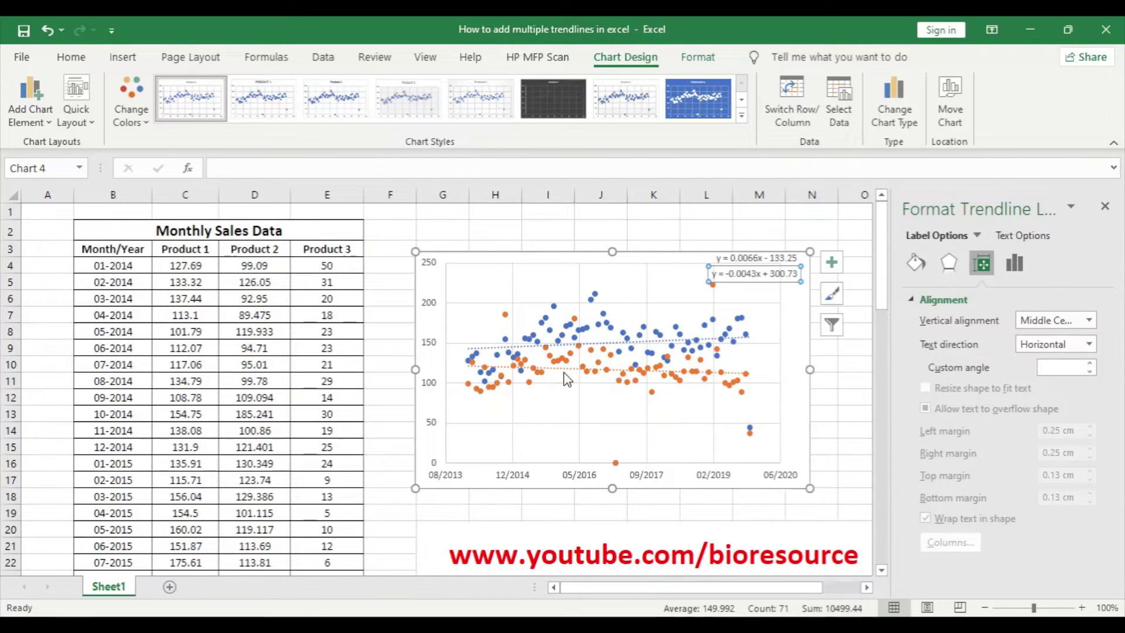
In Select Data, add a new series named from the Product 3 header (E3).
right_click(595, 415)
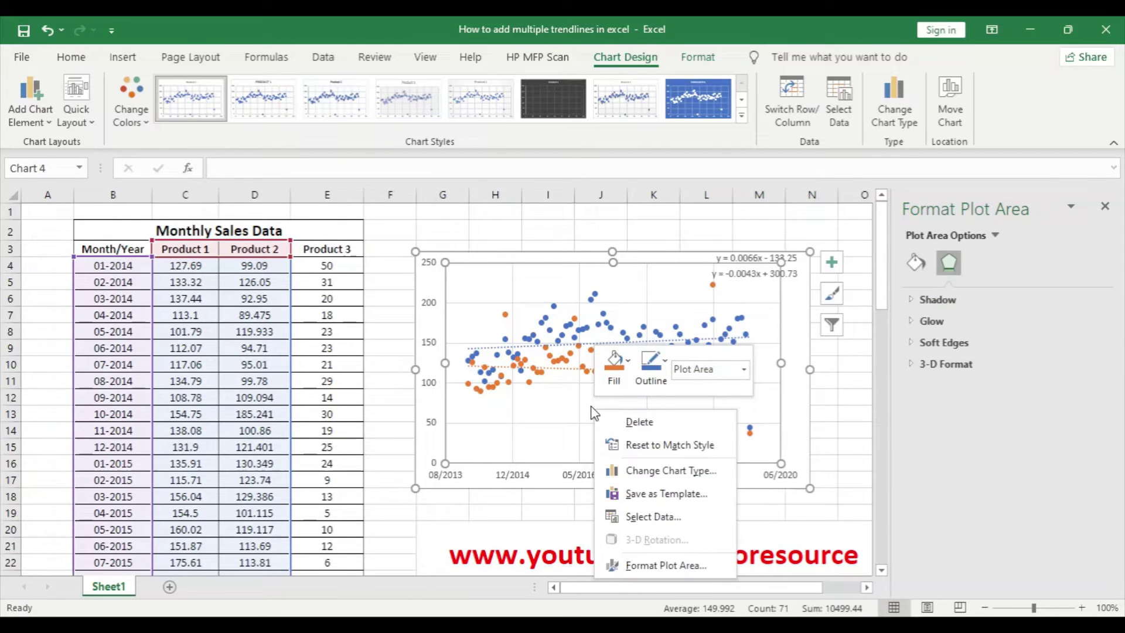
click(652, 516)
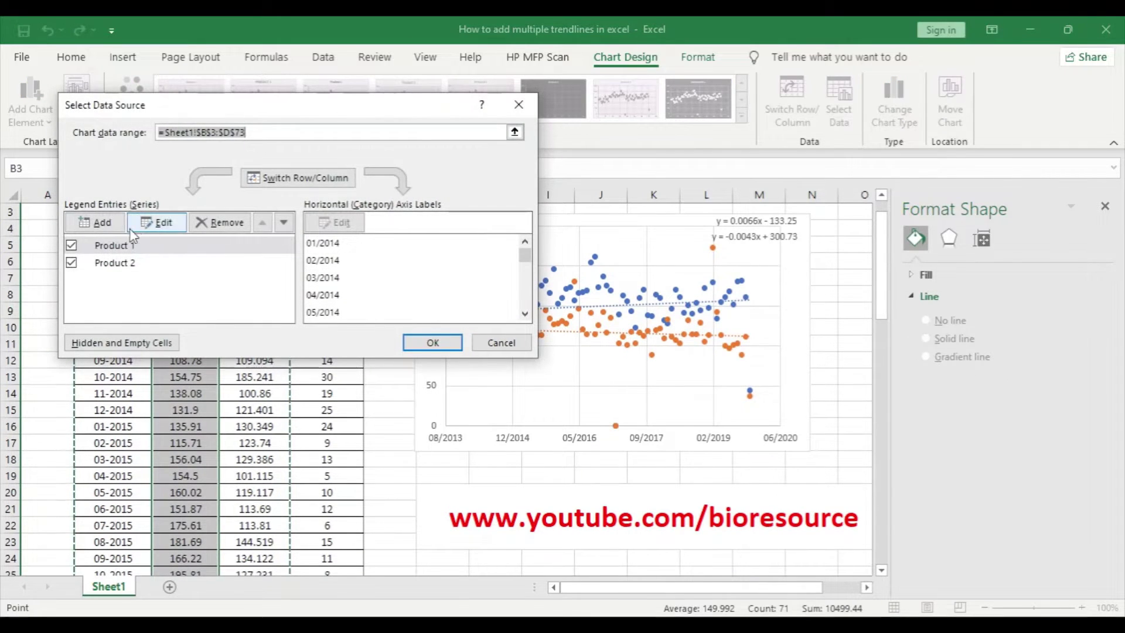
click(100, 222)
click(333, 199)
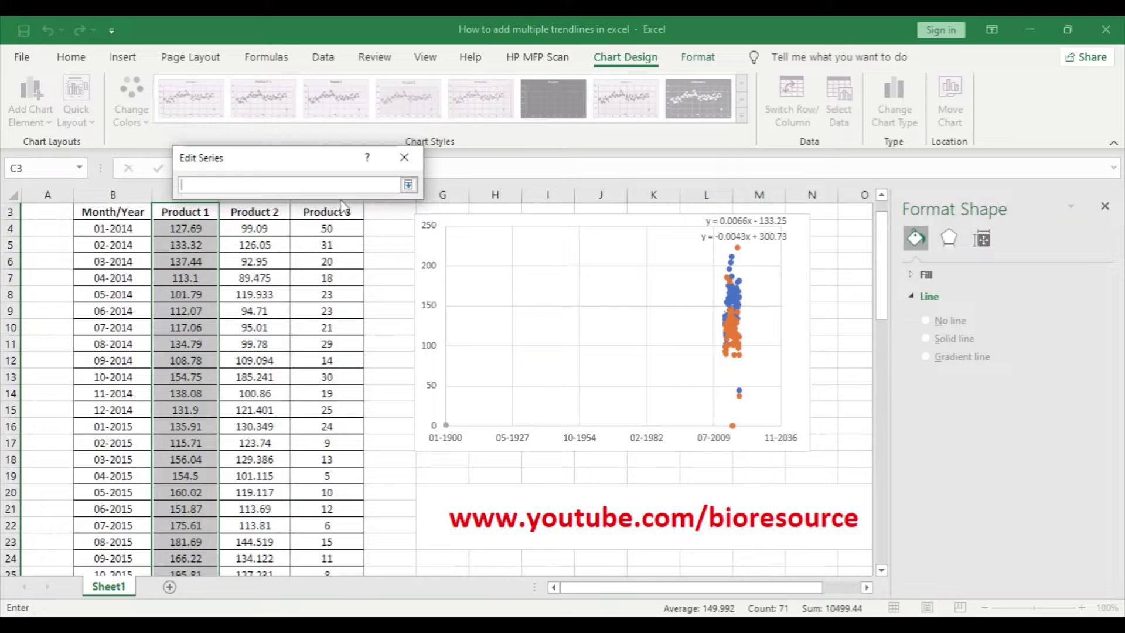
click(349, 218)
click(409, 185)
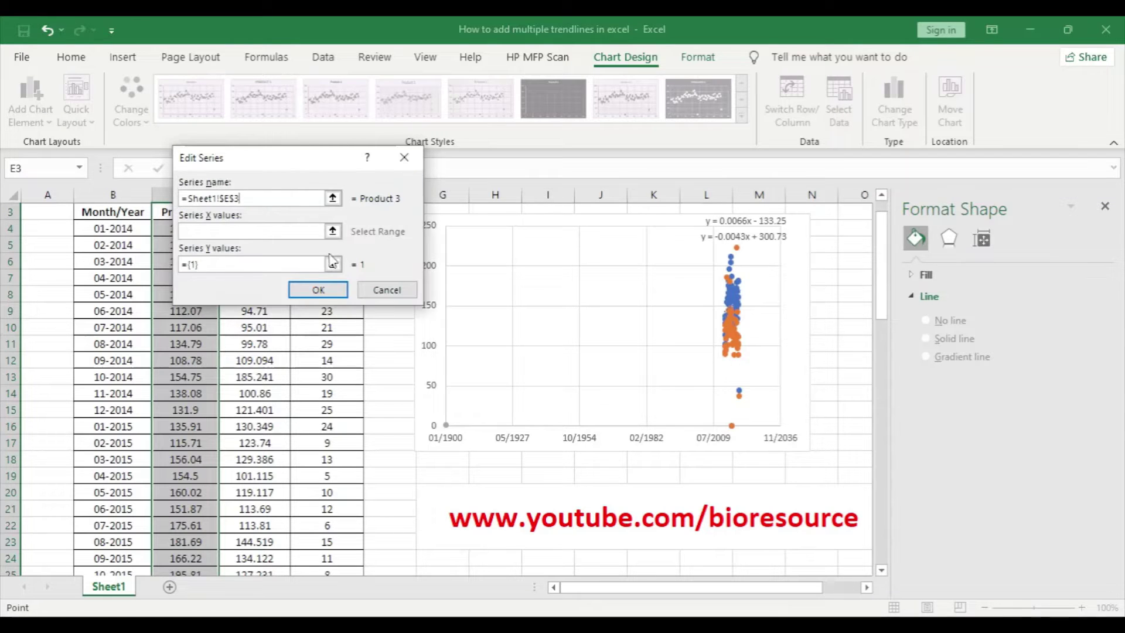
Set X values to dates B4:B73 and Y values to Product 3 sales E4:E73, then confirm.
click(333, 232)
drag(118, 229, 132, 541)
click(409, 185)
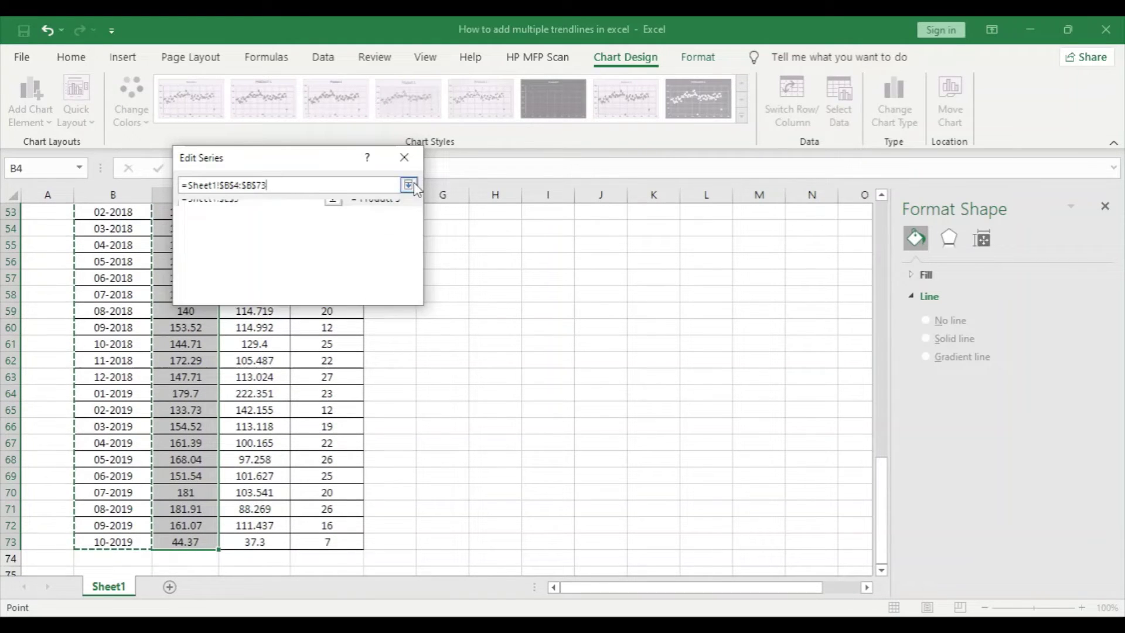
click(332, 261)
scroll(364, 336, up, 17)
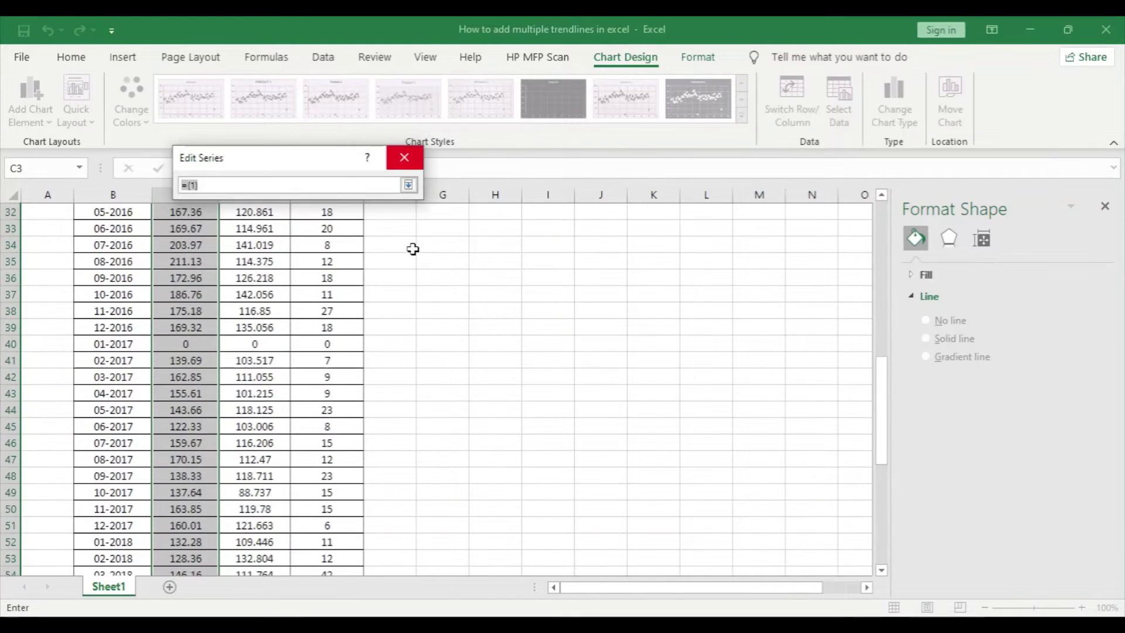
drag(330, 267, 352, 547)
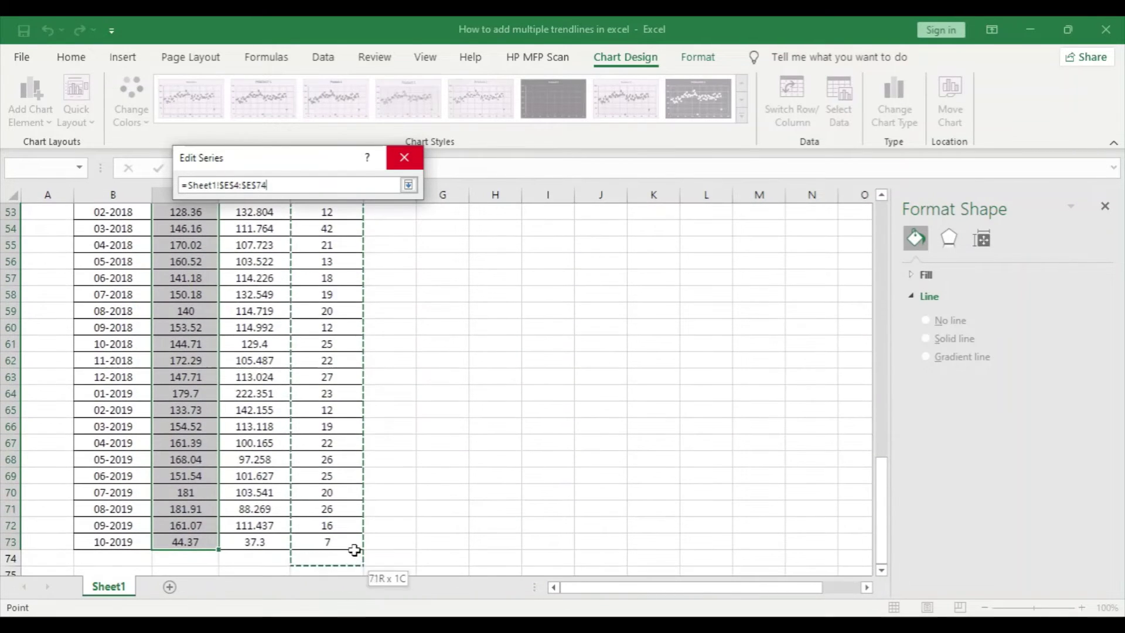
click(409, 186)
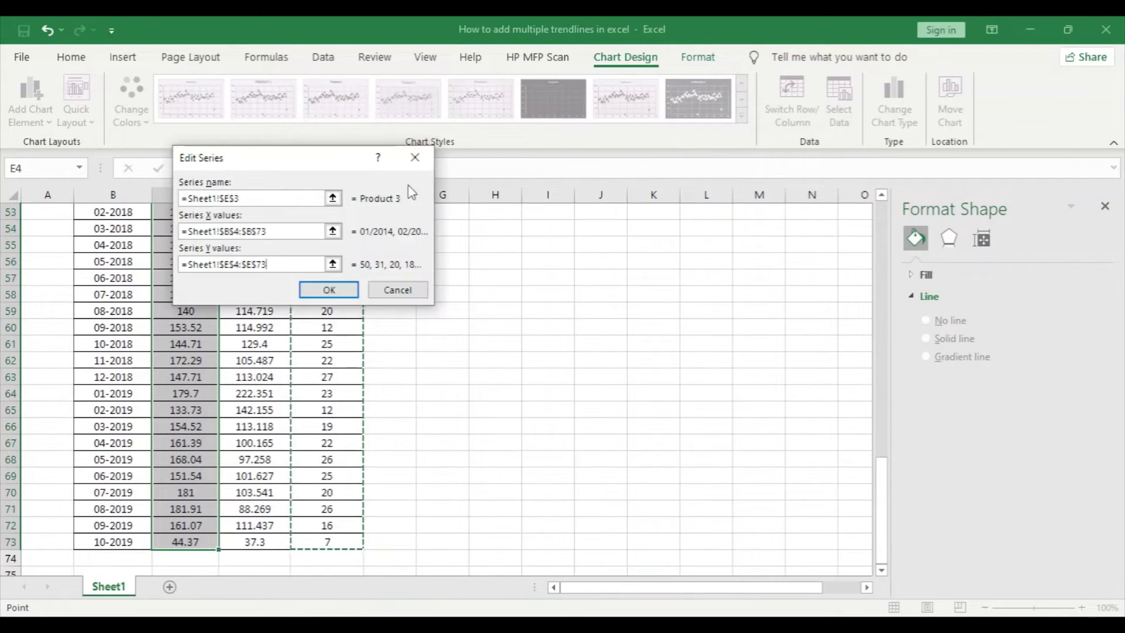
click(343, 289)
Apply the data changes, add a Product 3 trendline, and place its equation y = -0.0012x + 68.86 below the others.
click(433, 344)
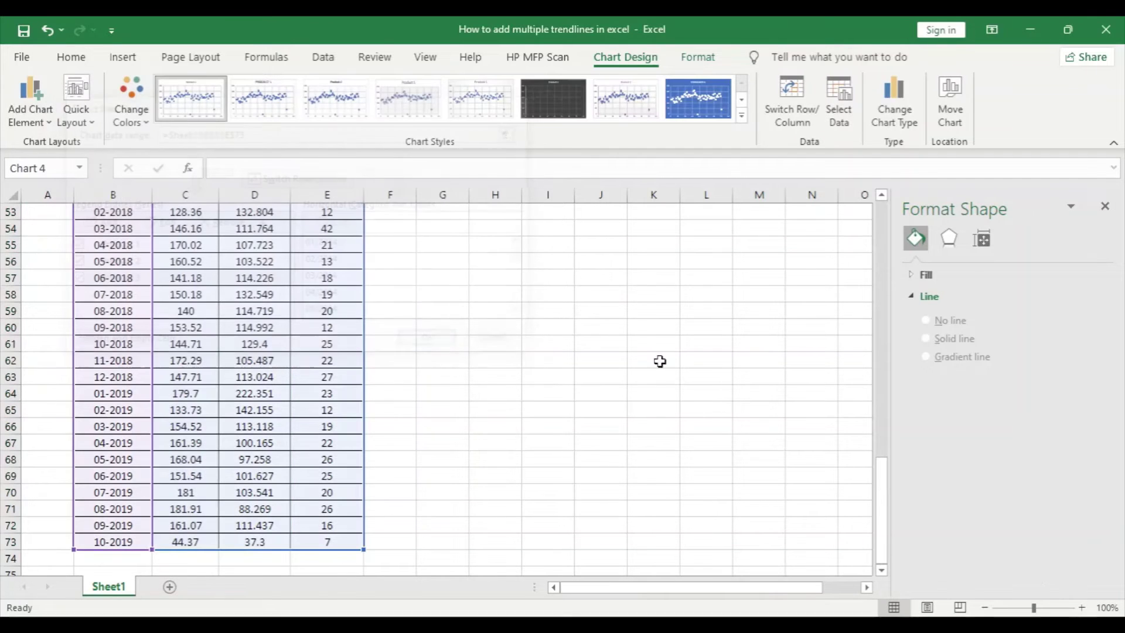
drag(881, 497, 881, 242)
right_click(701, 449)
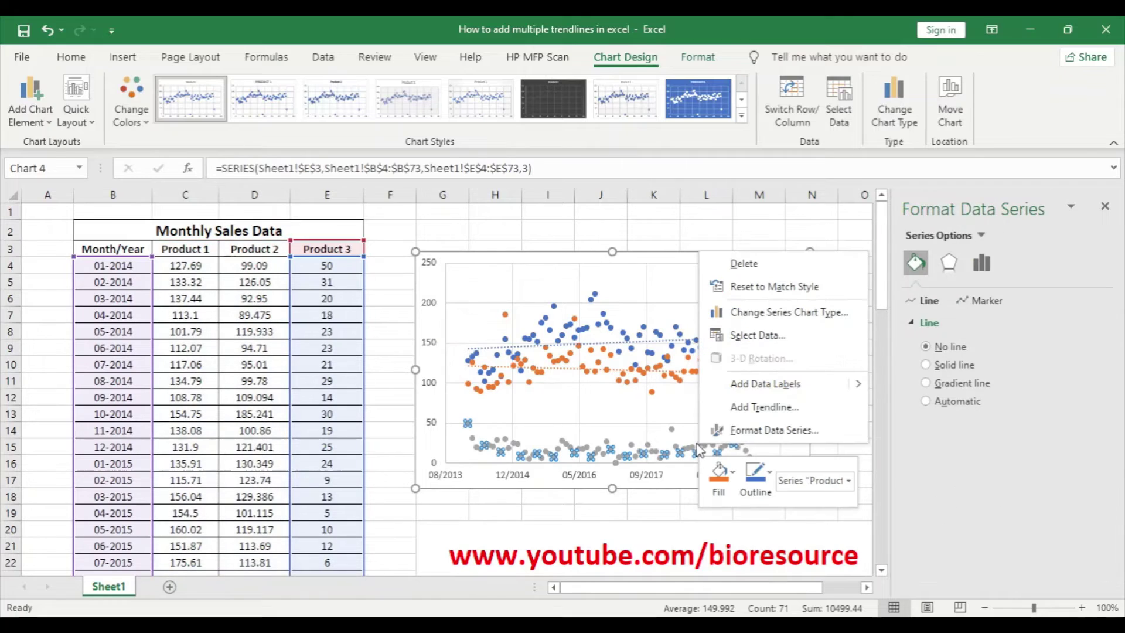
click(752, 410)
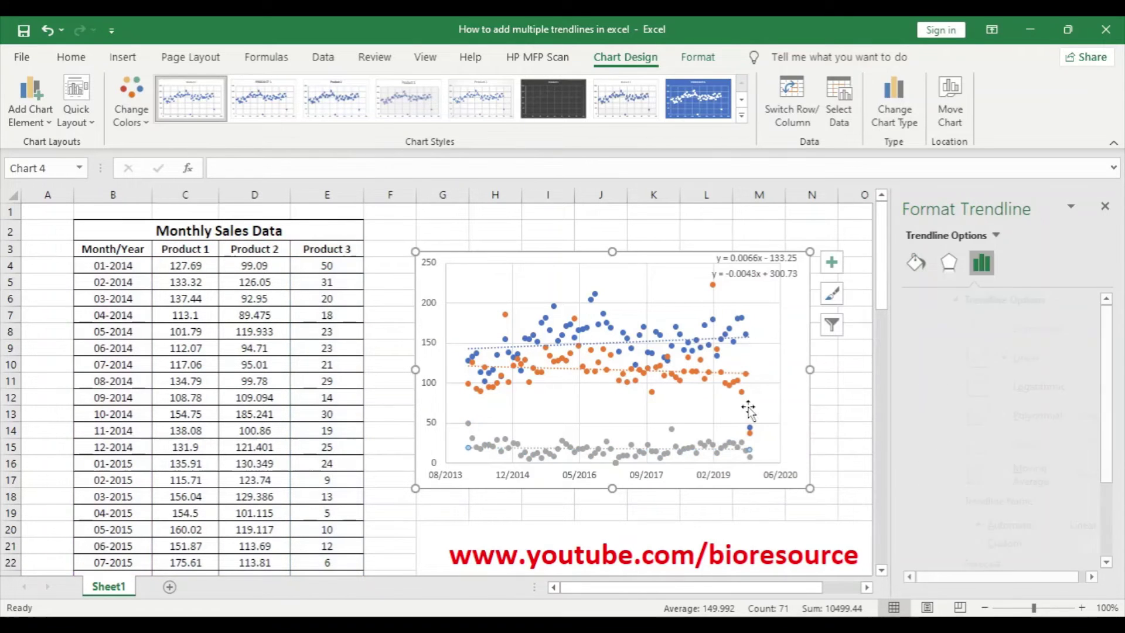
scroll(1101, 439, down, 3)
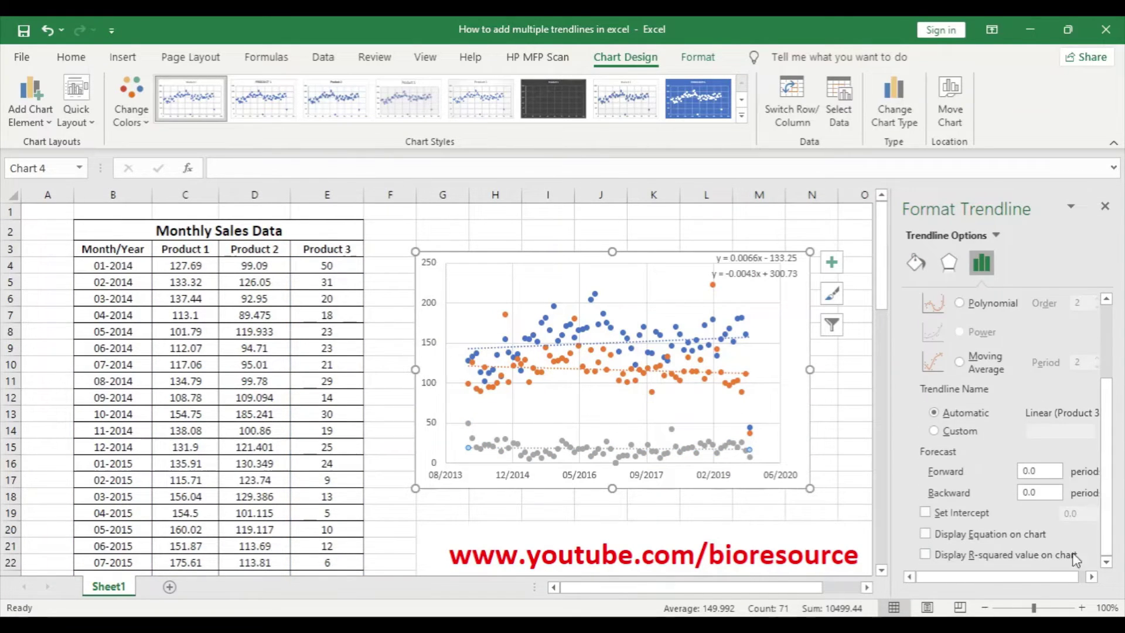
click(925, 533)
click(728, 463)
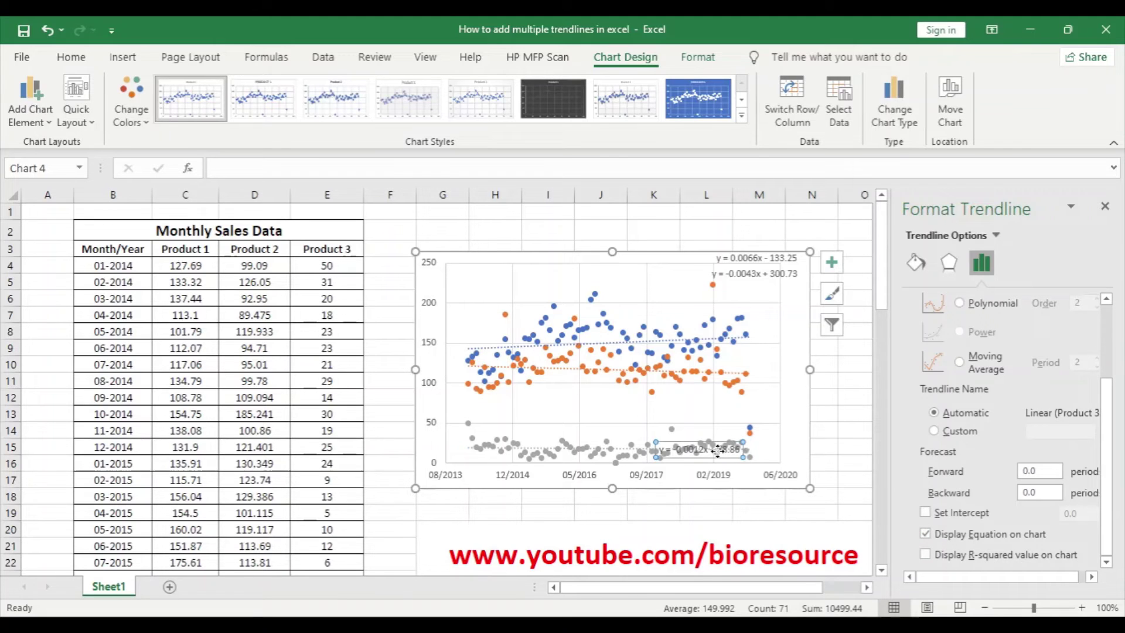
drag(728, 463, 776, 298)
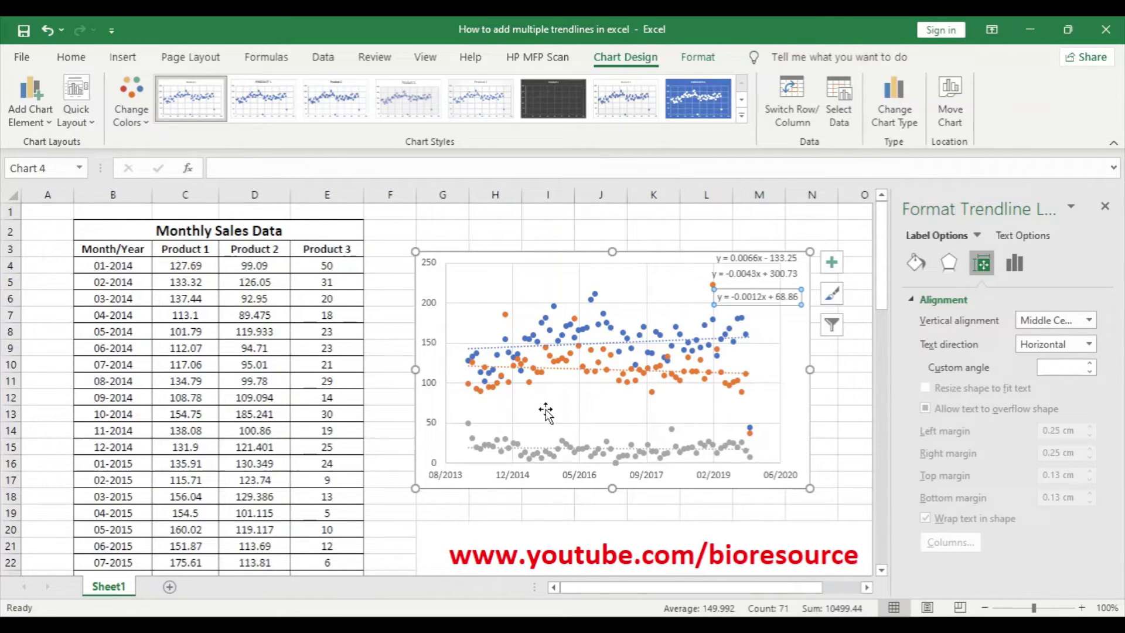
Turn on axis titles, a chart title and a legend from Chart Elements.
click(514, 283)
key(Escape)
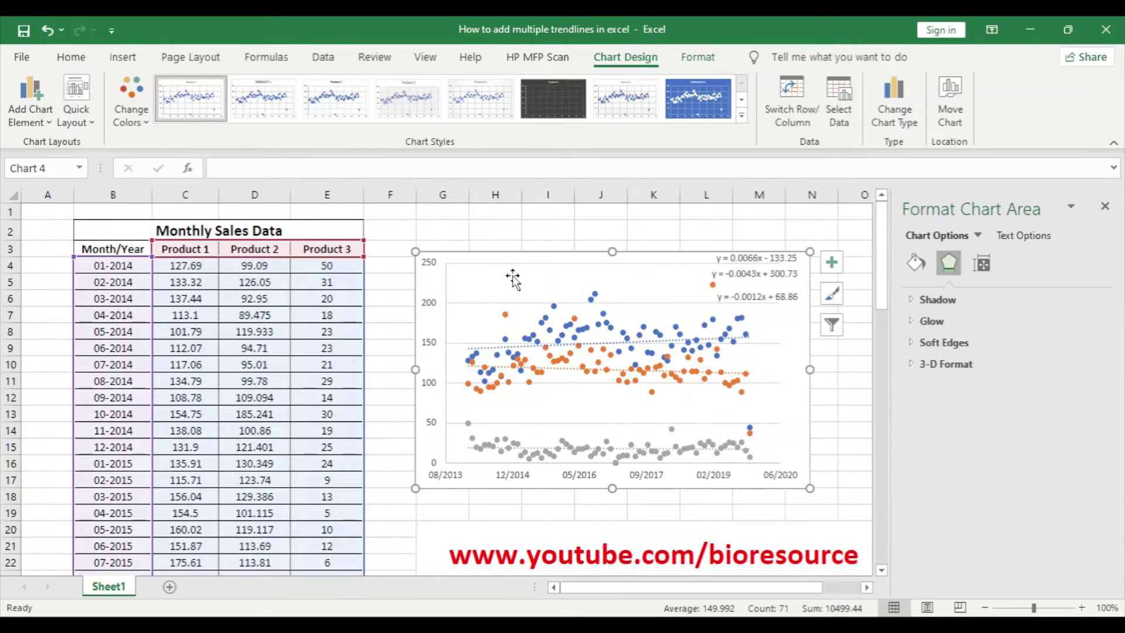
click(467, 304)
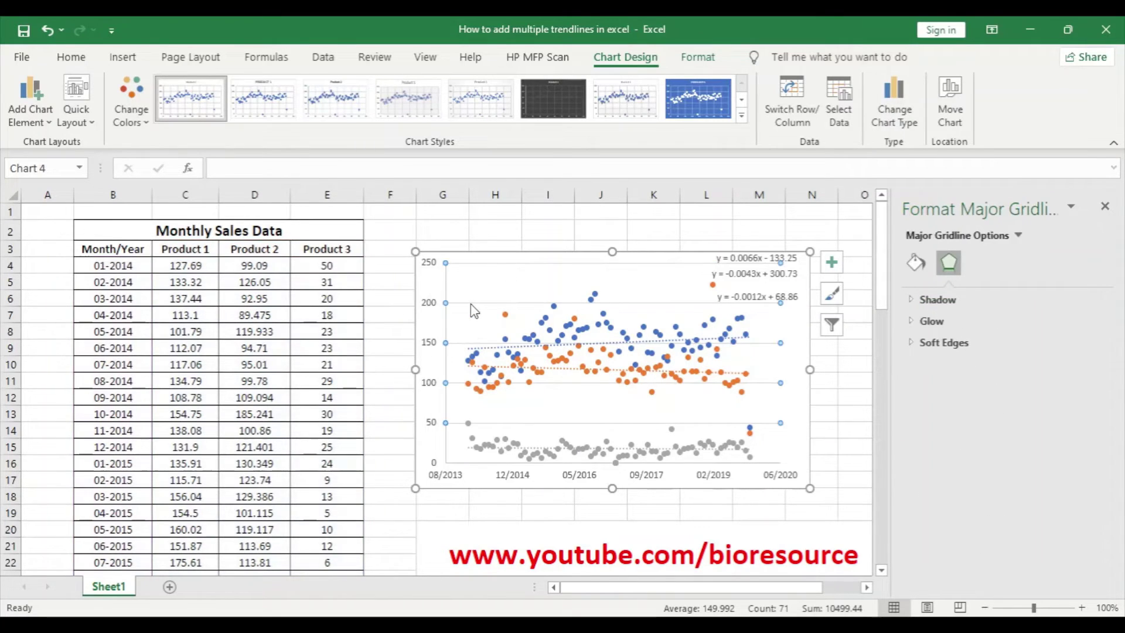
key(Escape)
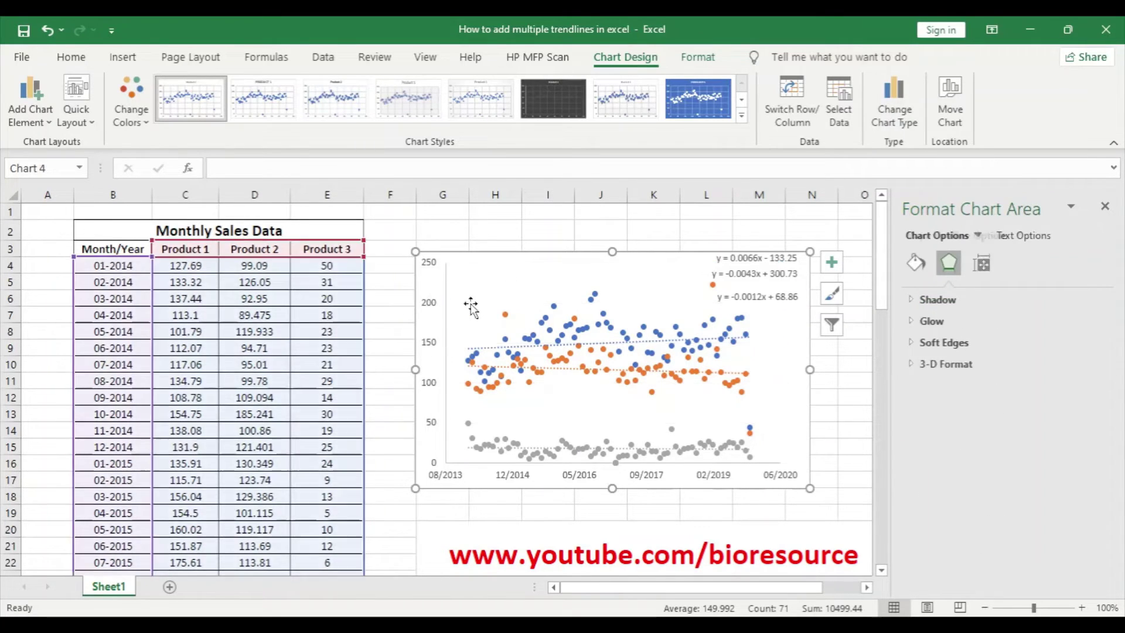
click(831, 261)
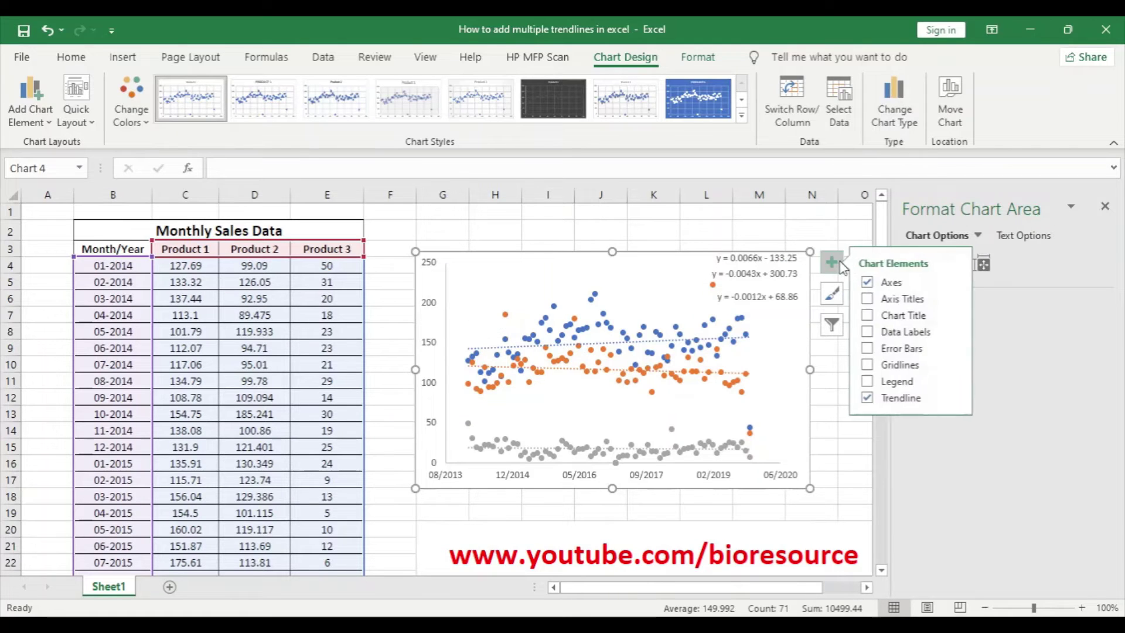
click(872, 299)
click(872, 316)
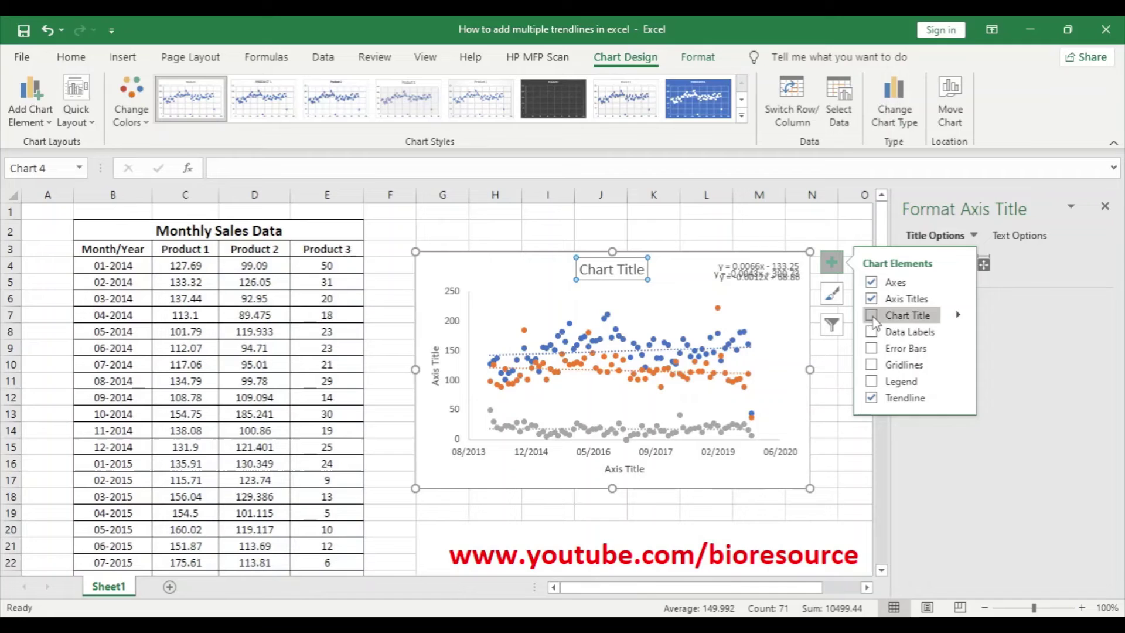
click(872, 382)
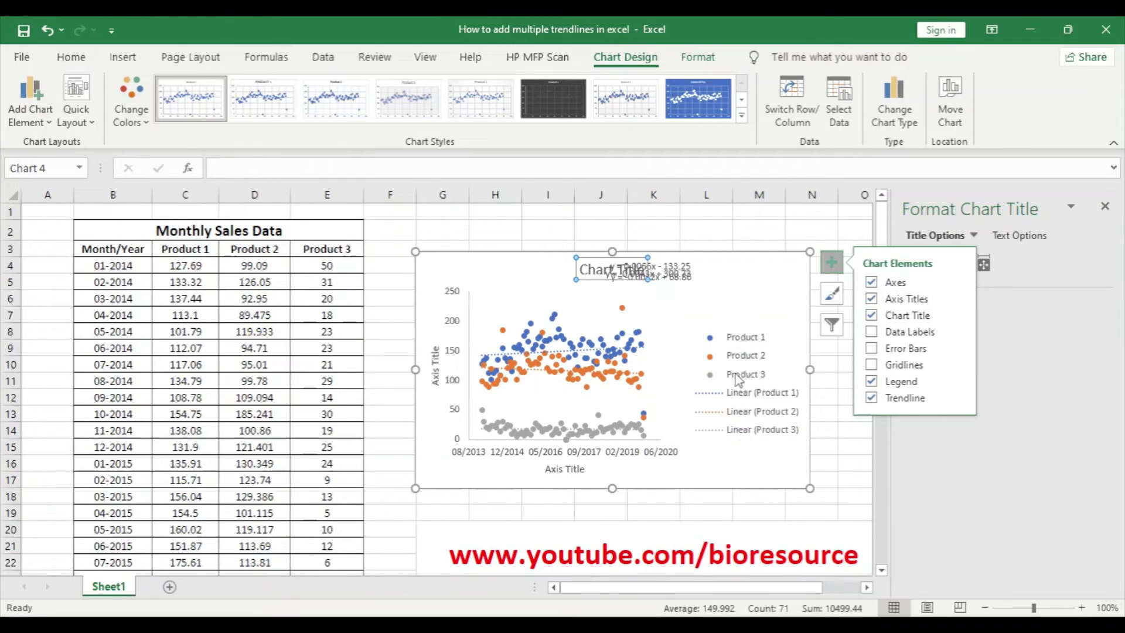
Stack the three trendline equations to the right of the chart title, y = 0.0066x - 133.25 on top.
click(678, 280)
drag(678, 280, 777, 306)
drag(696, 276, 729, 278)
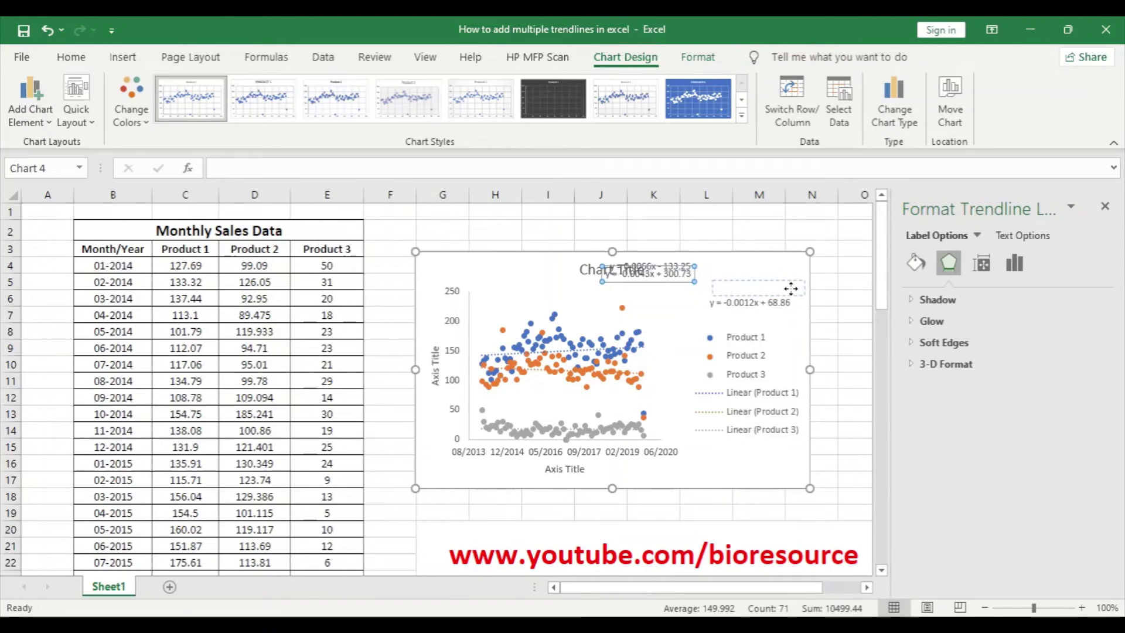
drag(790, 289, 787, 285)
drag(687, 266, 785, 262)
Title the chart 'Monthly Sales Data' and label the axes 'Month / Year' and 'Sales'.
click(630, 270)
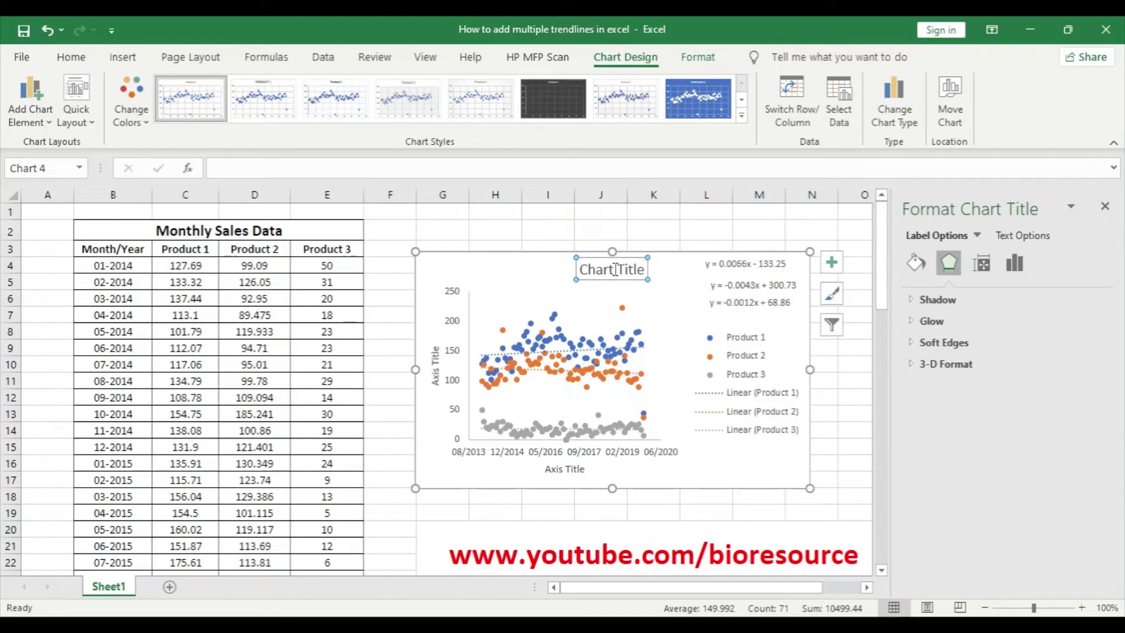
triple_click(598, 271)
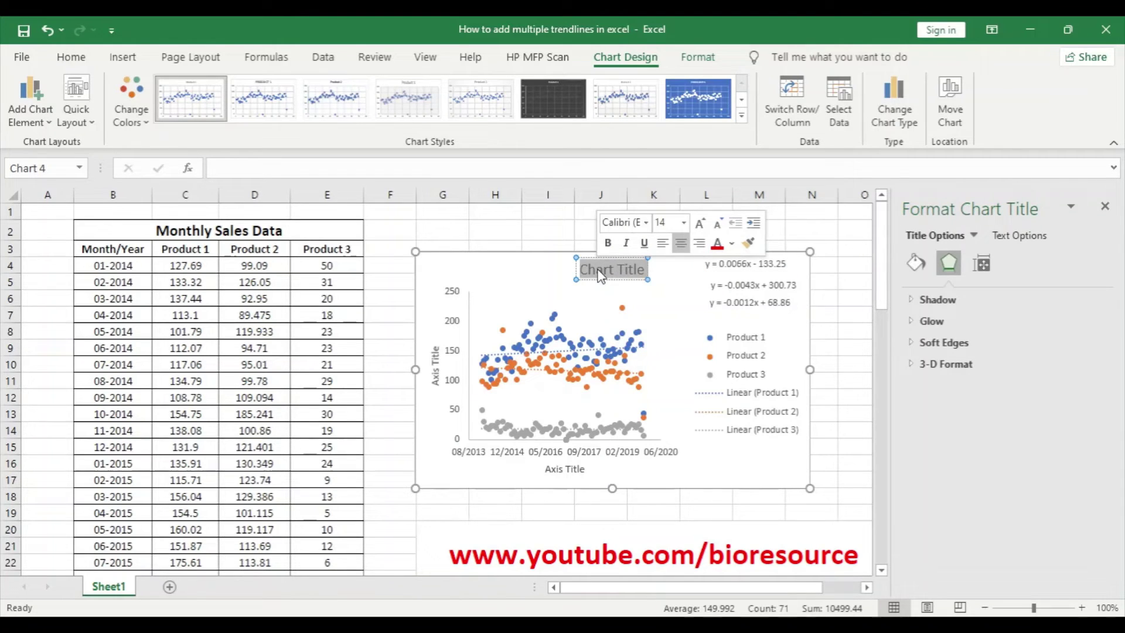
text(Monthly)
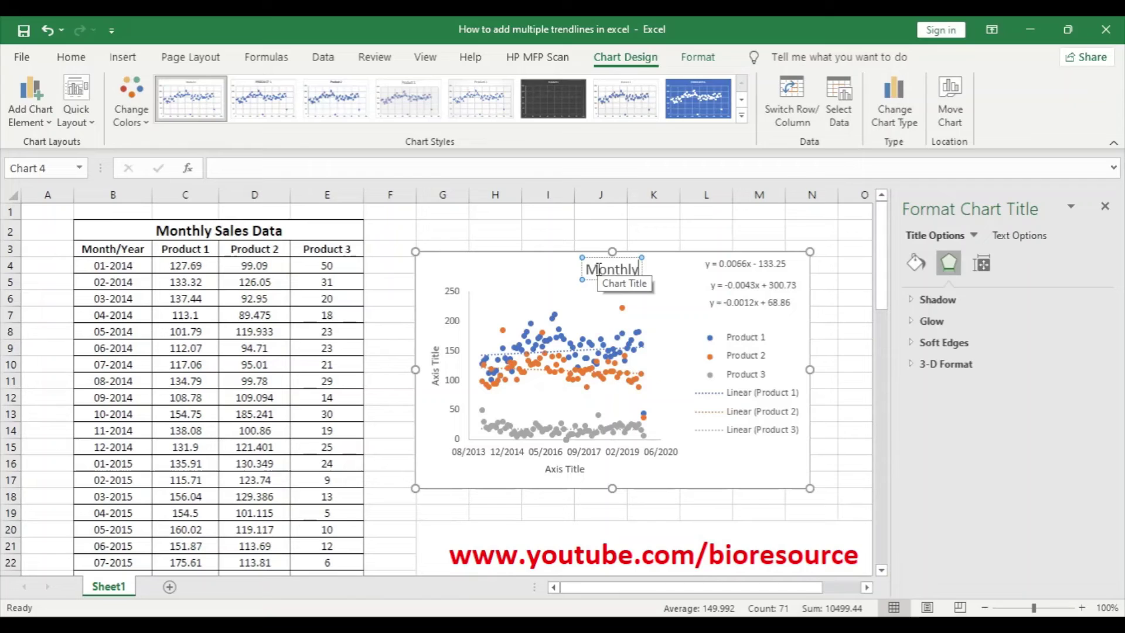
text( Sales Data)
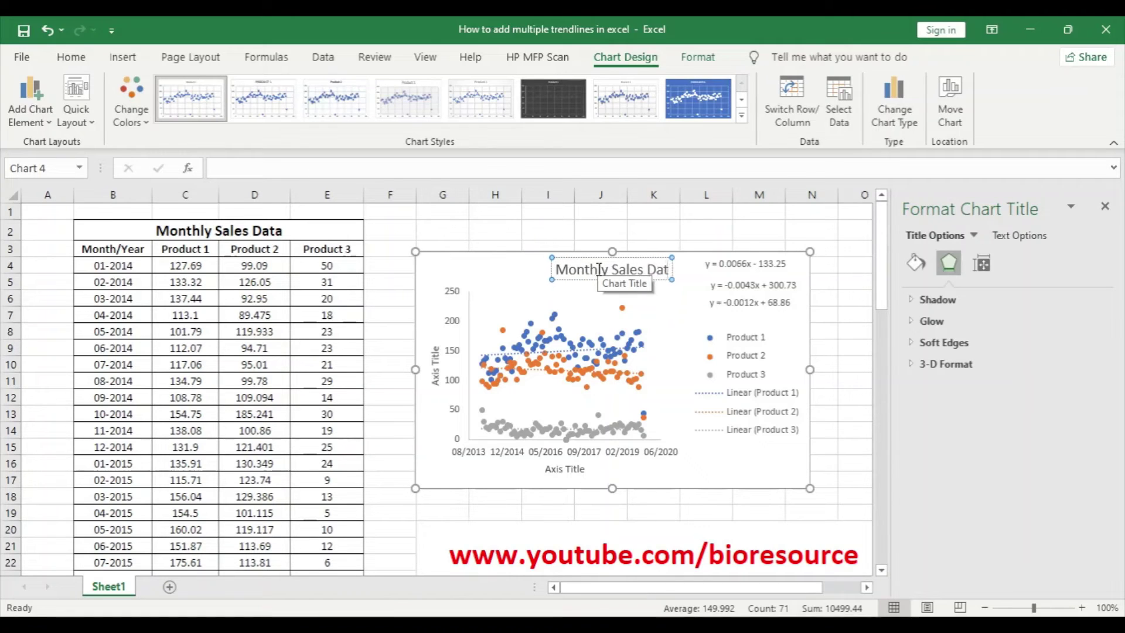
triple_click(598, 269)
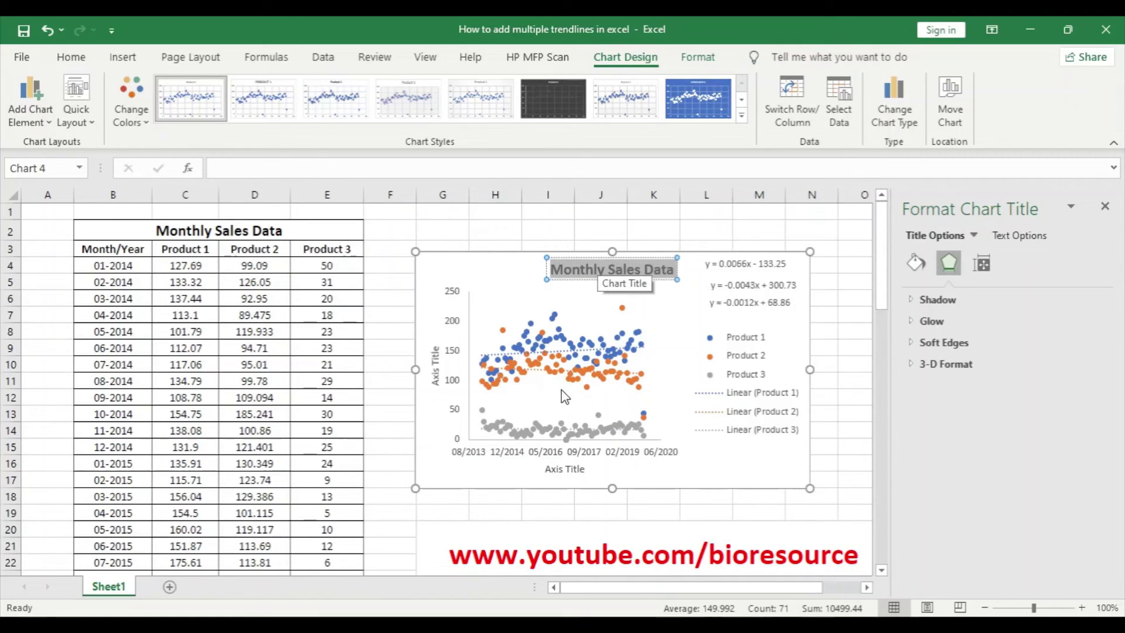
triple_click(560, 468)
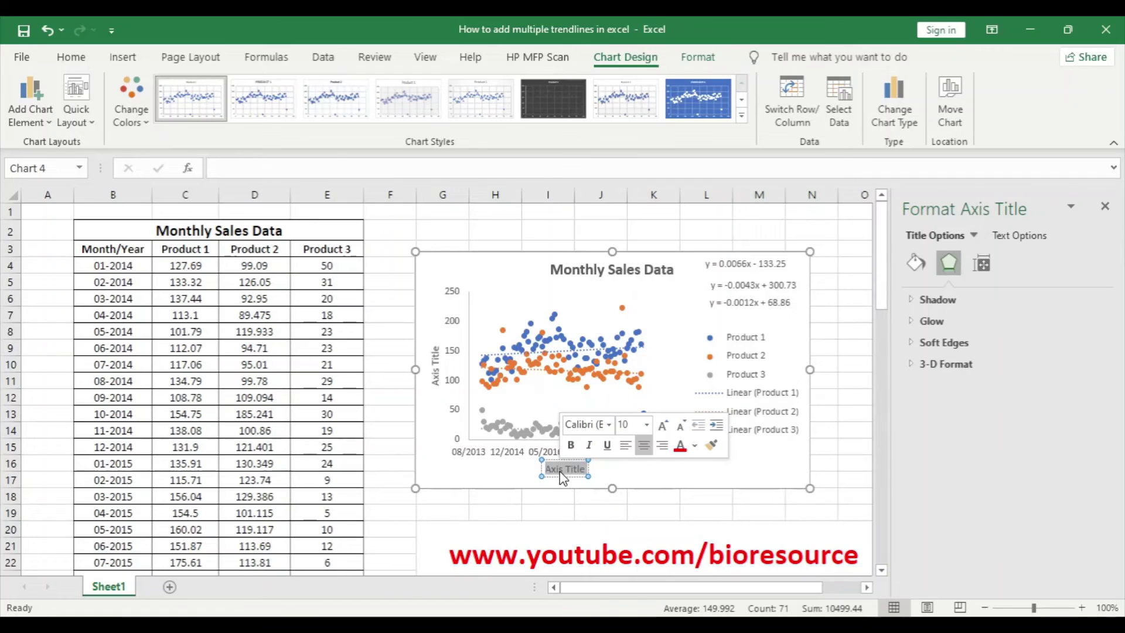
text(Month)
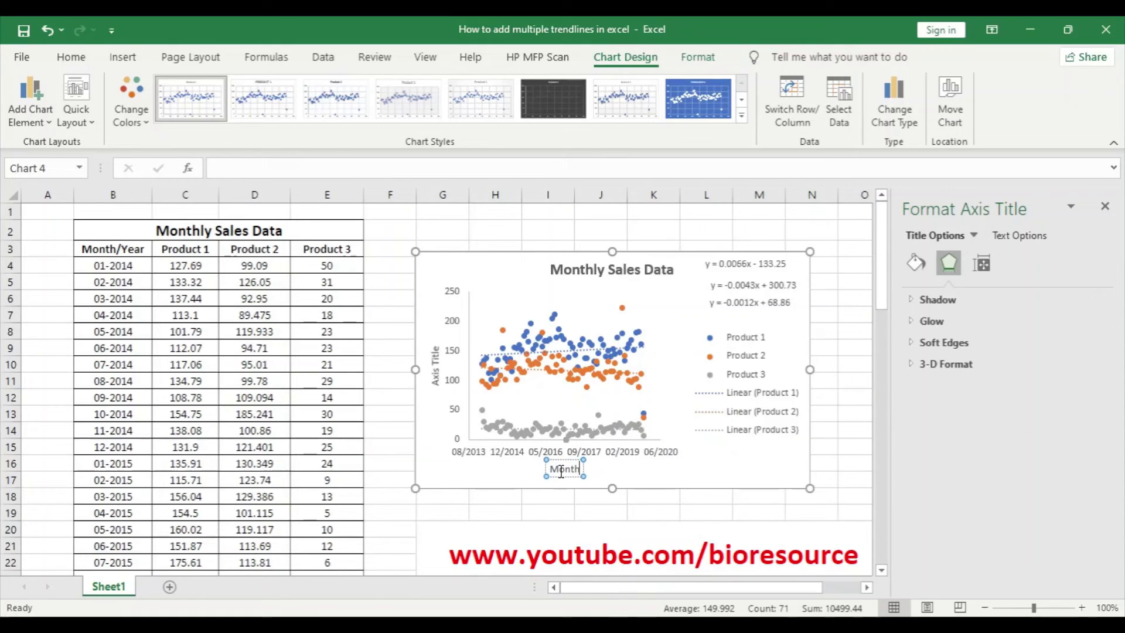
text( / Year)
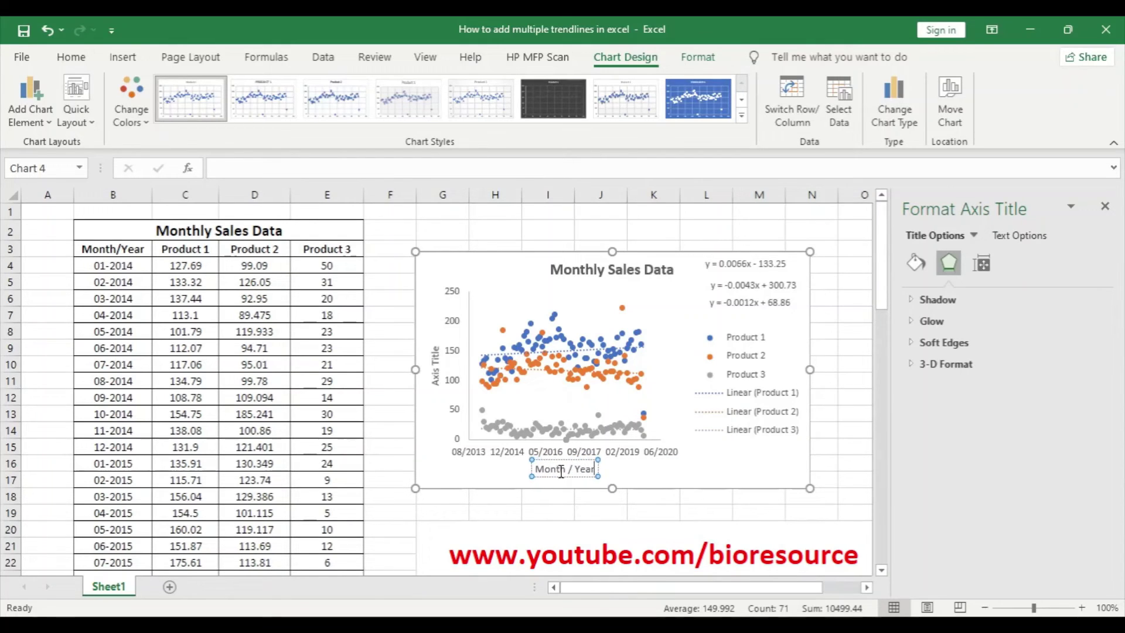
triple_click(438, 369)
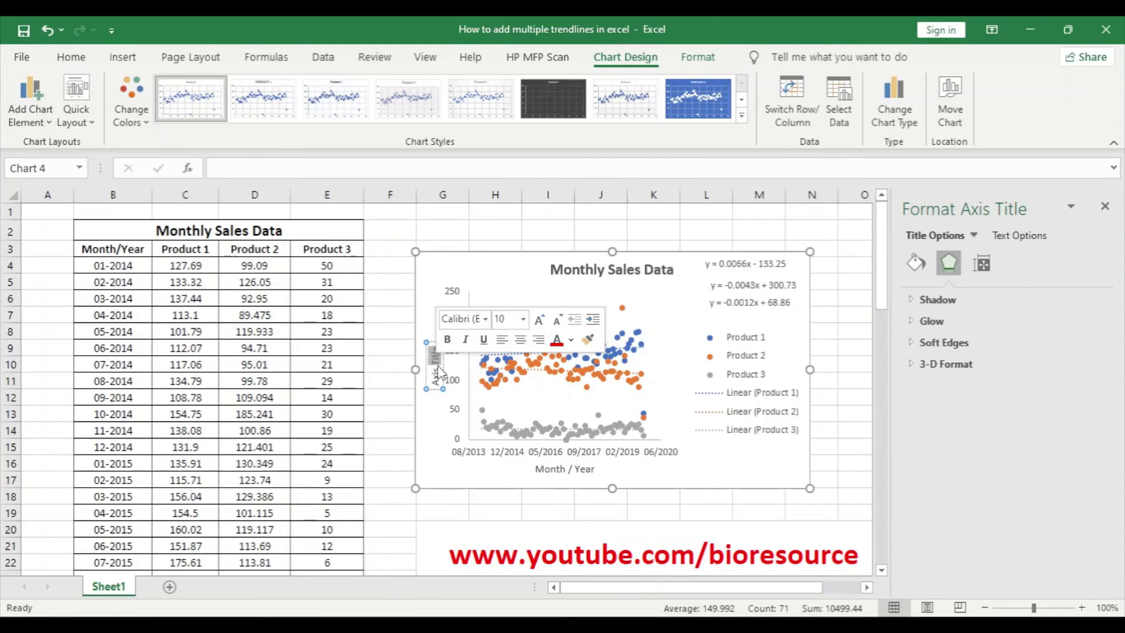
text(Sales)
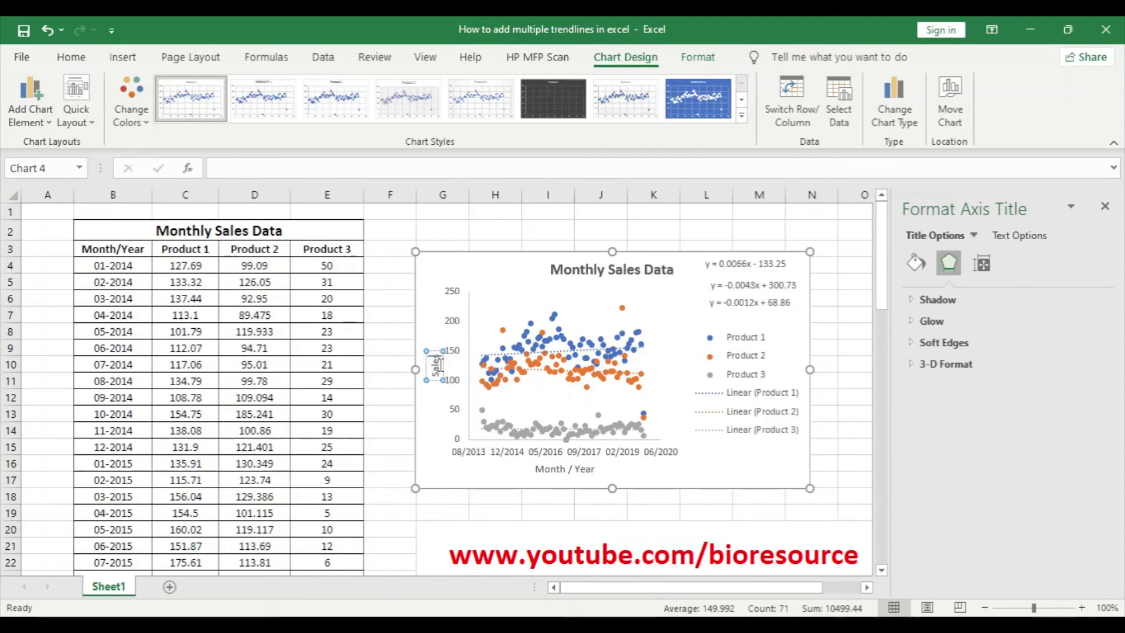
Enlarge the chart toward the upper left and widen it to the right.
click(439, 298)
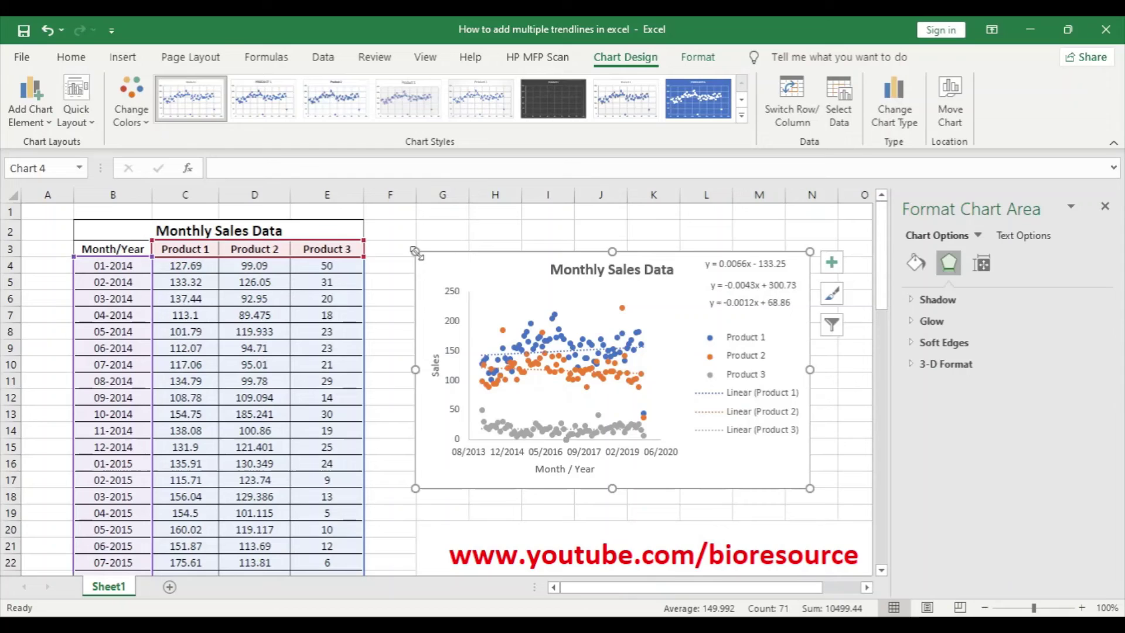
drag(416, 251, 389, 246)
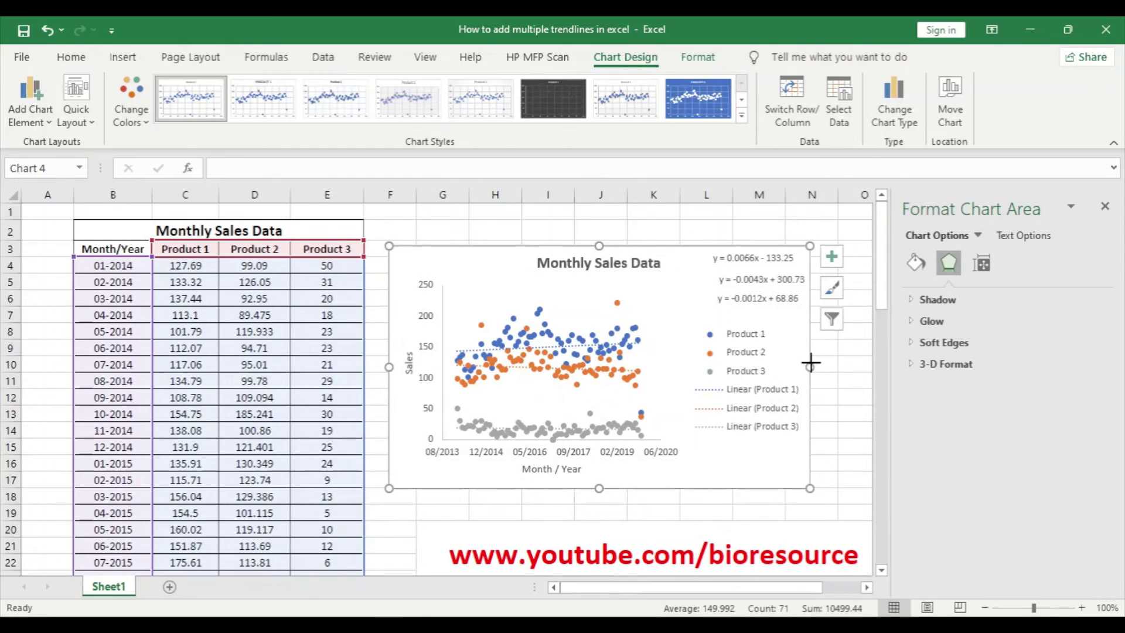
drag(811, 363, 843, 364)
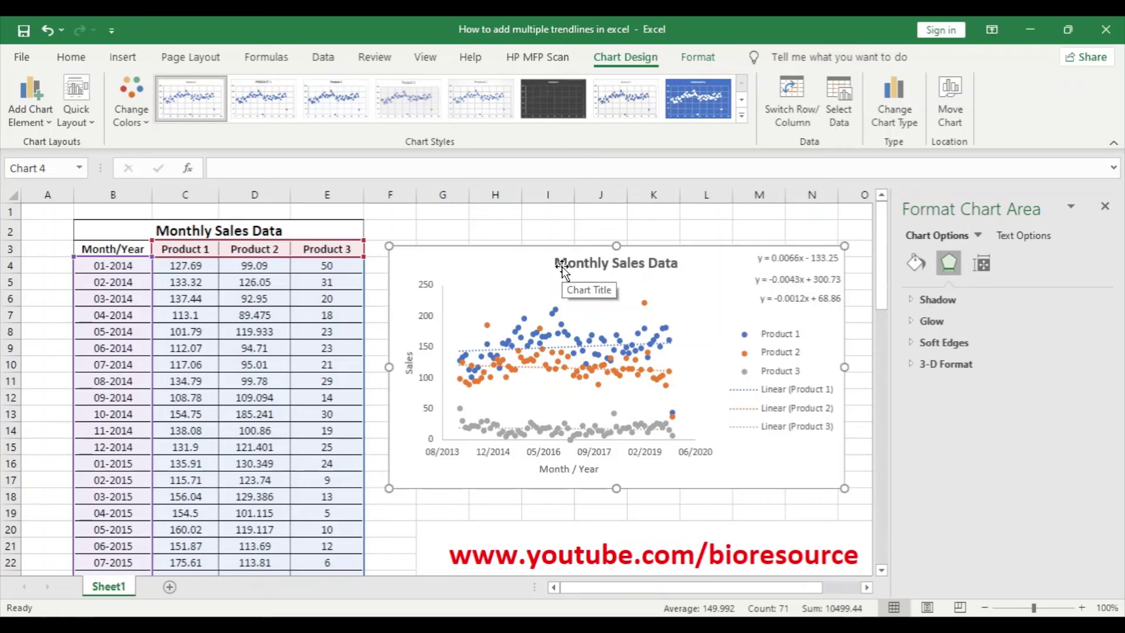
Apply the dark chart style, delete horizontal and vertical gridlines, and enlarge the chart slightly.
click(553, 102)
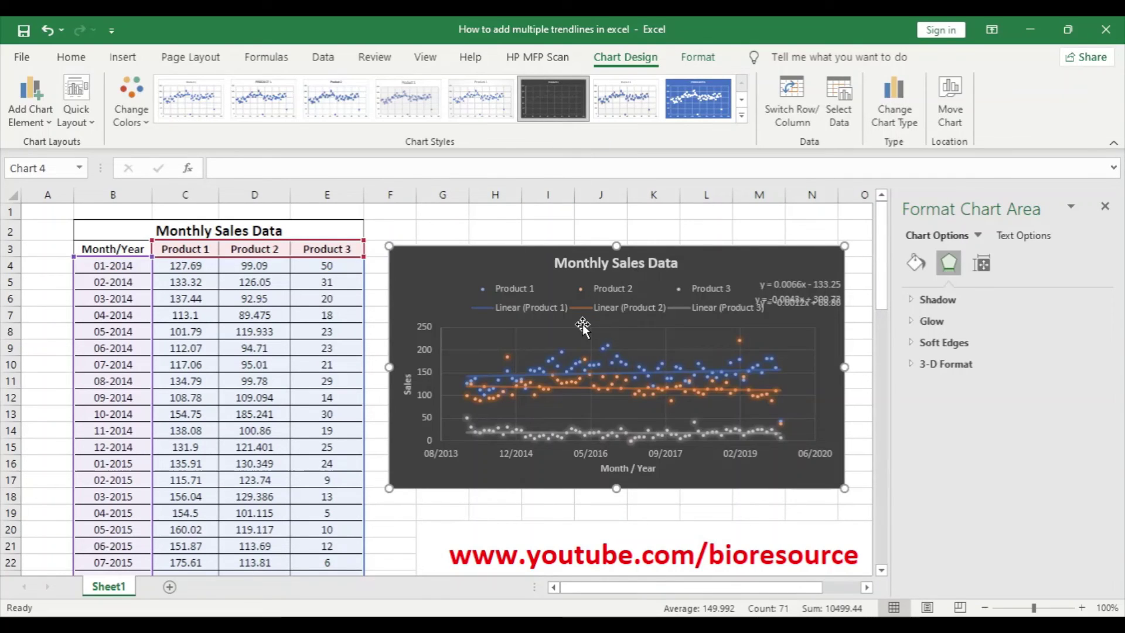
click(472, 350)
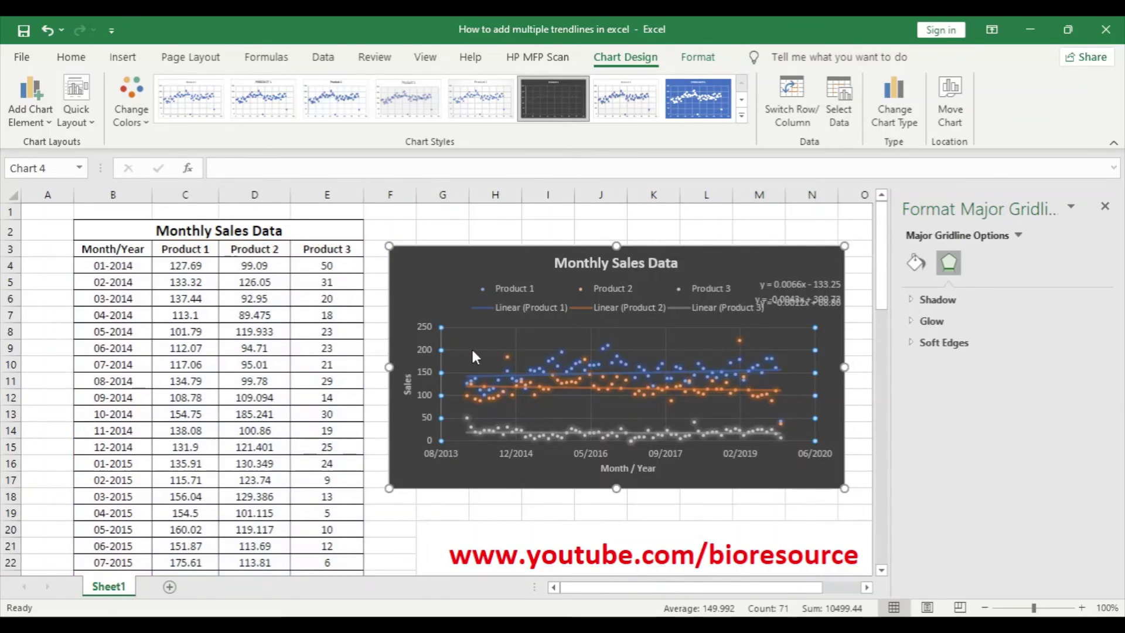
key(Delete)
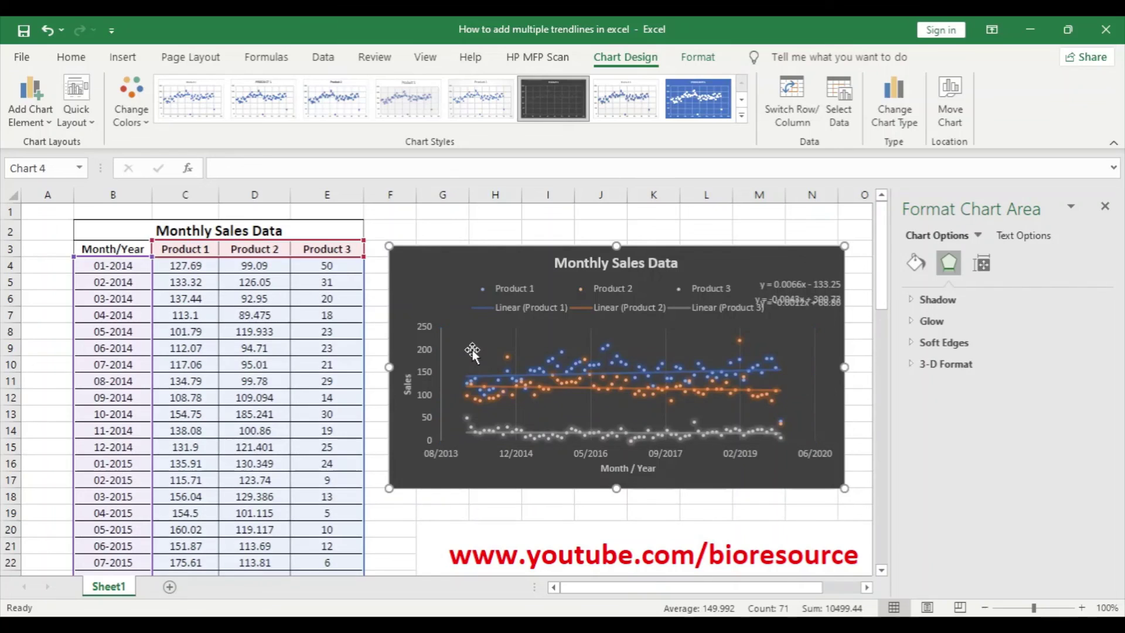
click(516, 344)
key(Delete)
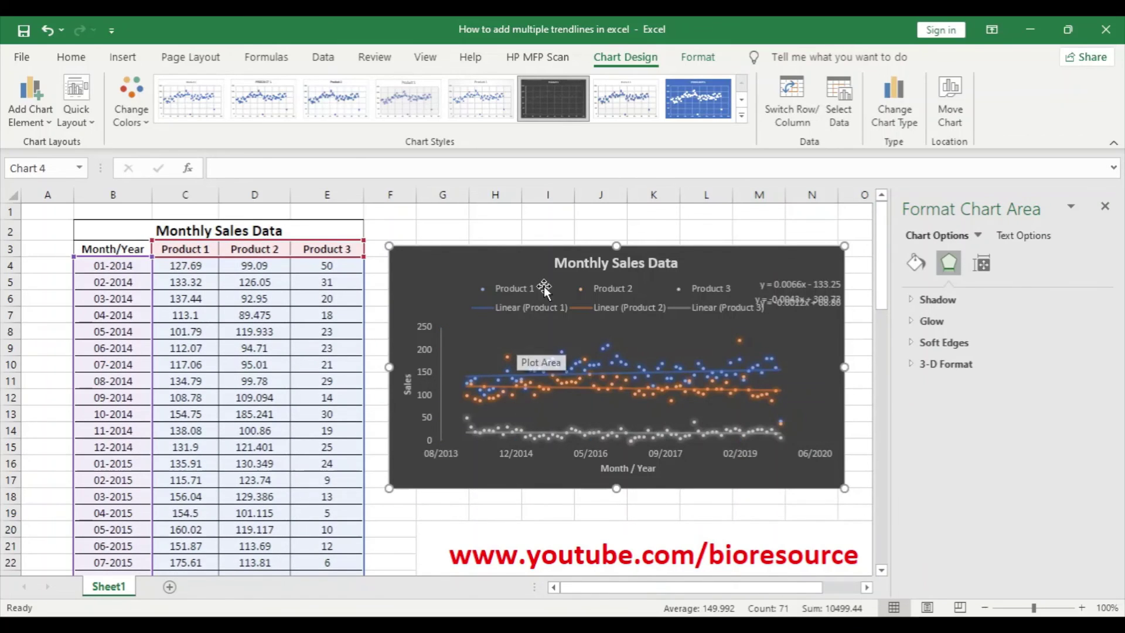
drag(844, 488, 855, 494)
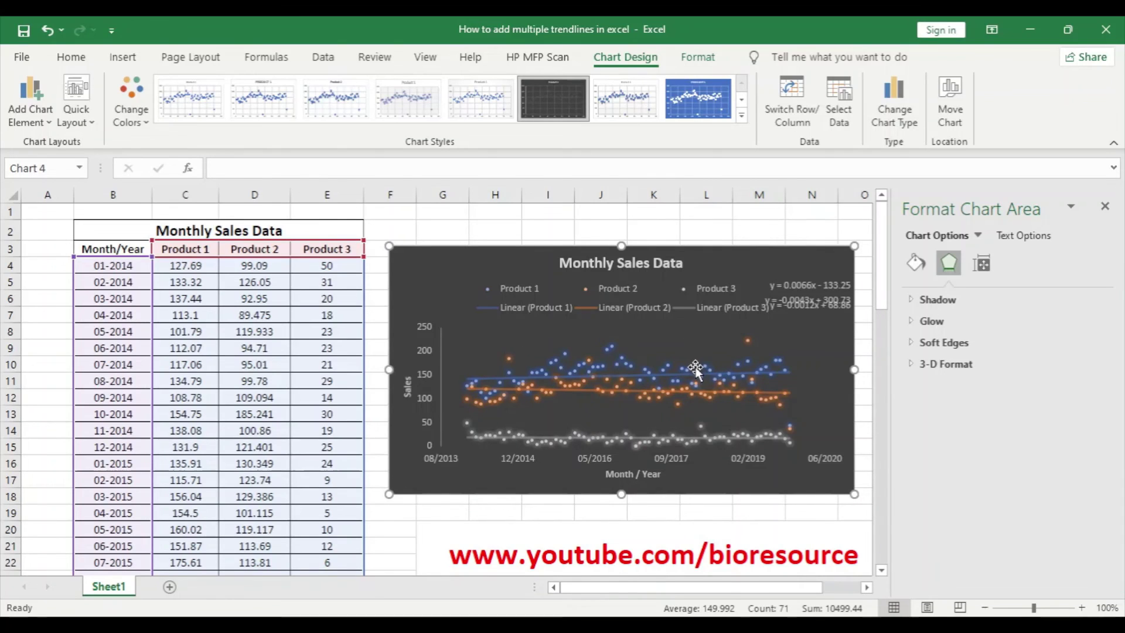
Space the three trendline equations apart so none overlap, then deselect the chart.
click(825, 305)
drag(824, 307, 825, 334)
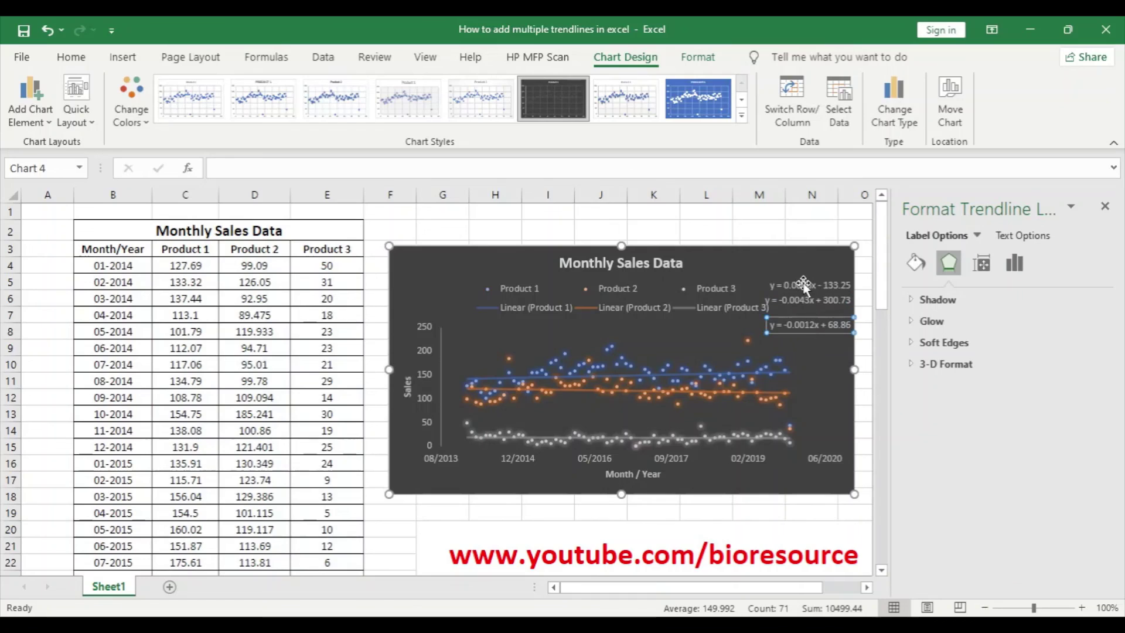
click(809, 285)
drag(808, 285, 800, 277)
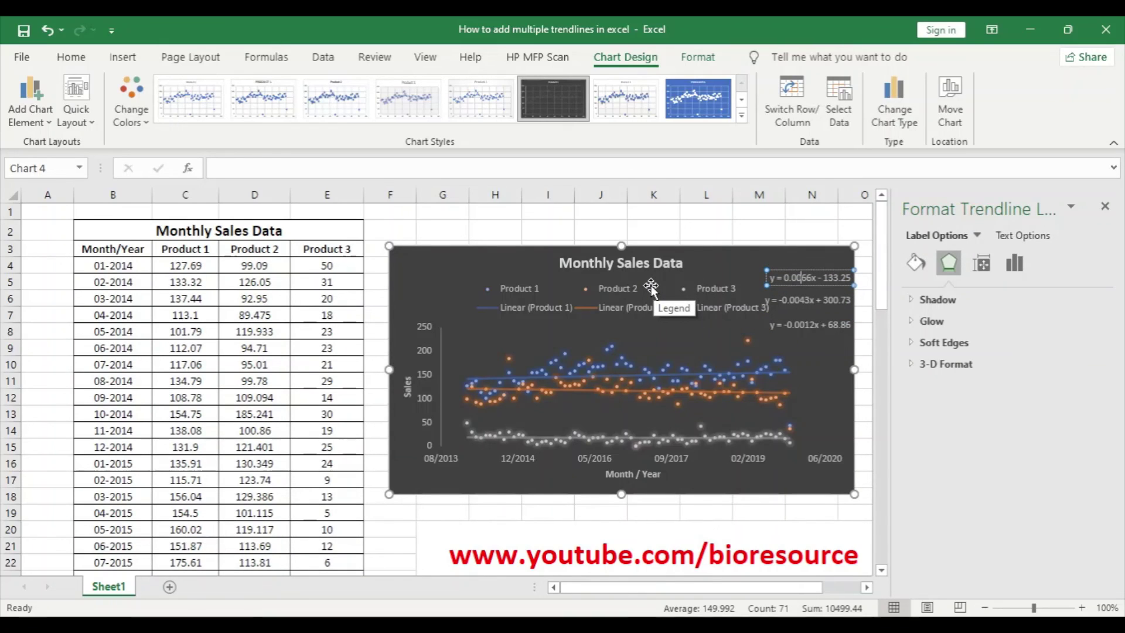
click(706, 228)
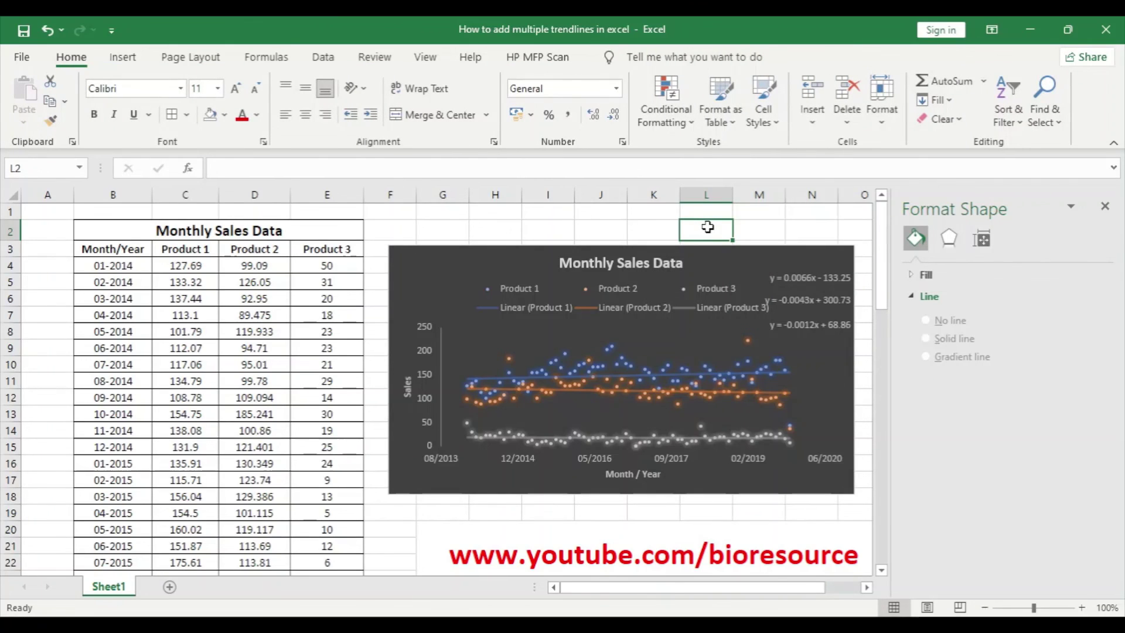